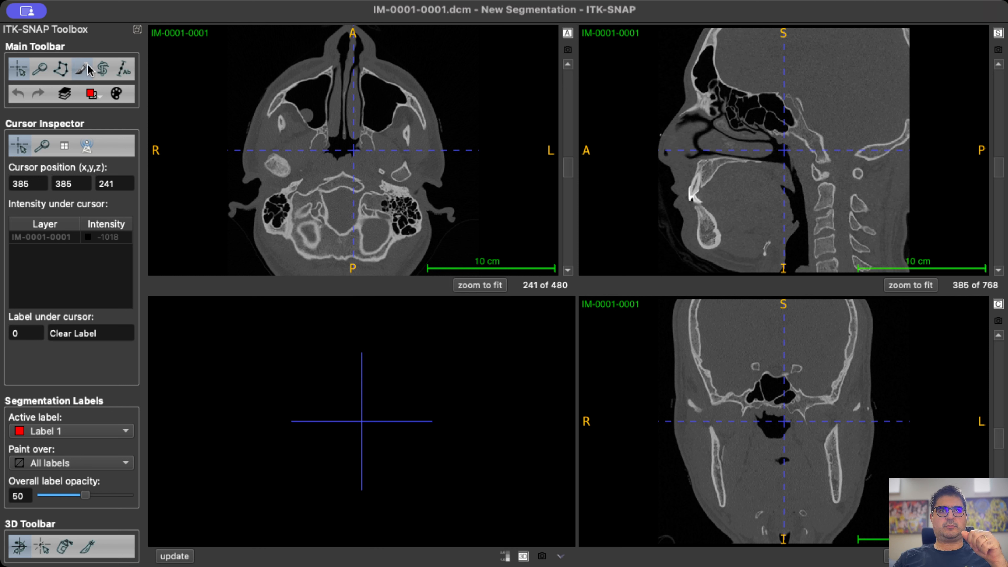
# Activate the snake segmentation ROI and fit it around the left temporal bone at position 394, 429, 165, sized 233 × 241 × 176.
pyautogui.click(103, 70)
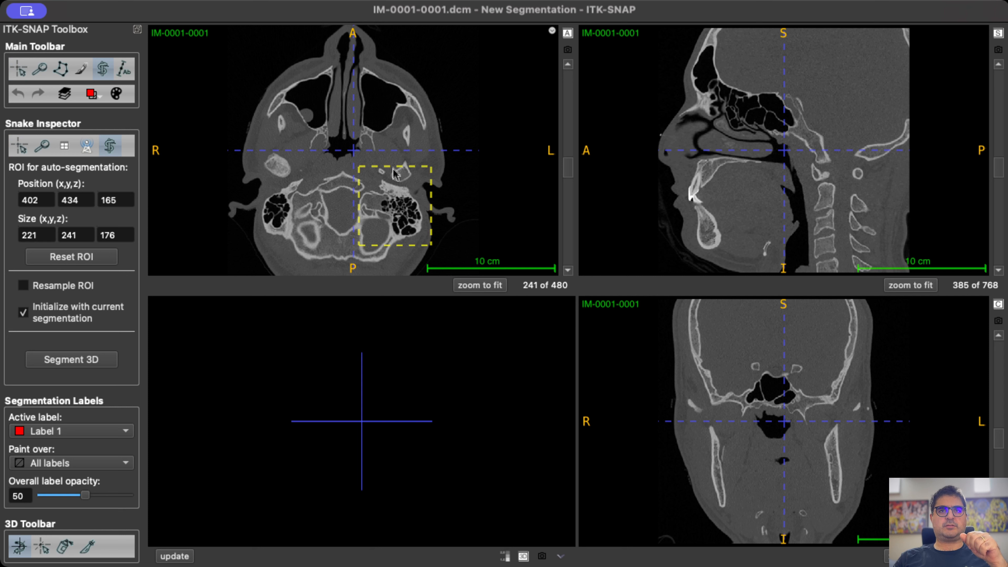
pyautogui.moveTo(394, 174); pyautogui.dragTo(352, 191)
# Examine how the ROI covers the left temporal bone across the sagittal and coronal slices.
pyautogui.scroll(-6, 844, 191)
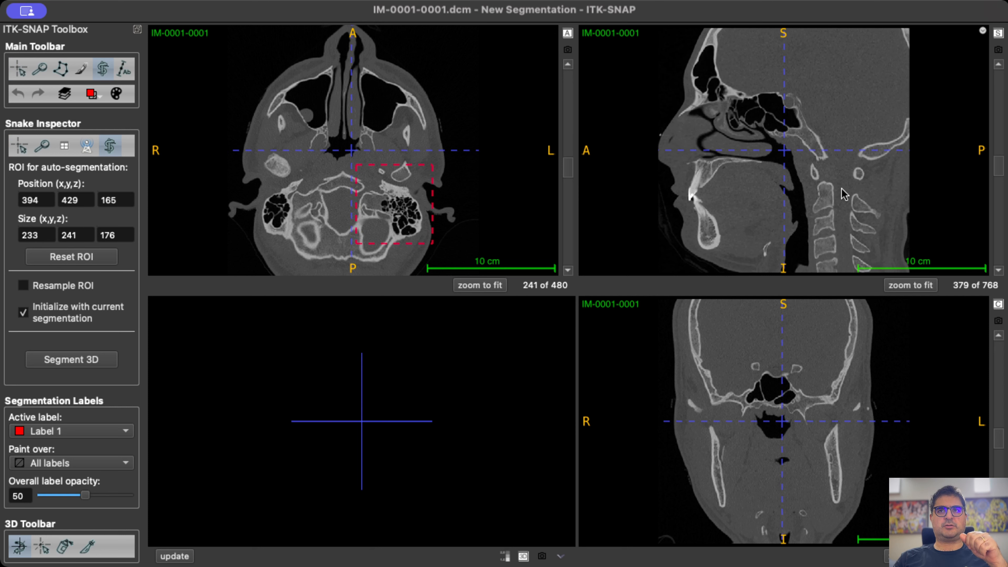
pyautogui.scroll(-20, 854, 197)
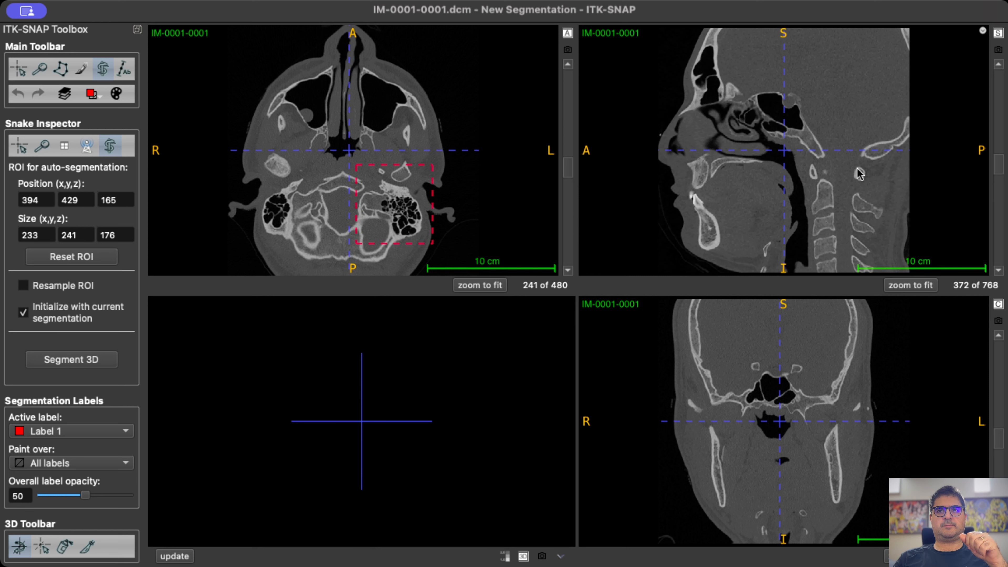
pyautogui.scroll(-2, 852, 158)
pyautogui.moveTo(345, 153); pyautogui.dragTo(390, 198)
pyautogui.scroll(-11, 859, 149)
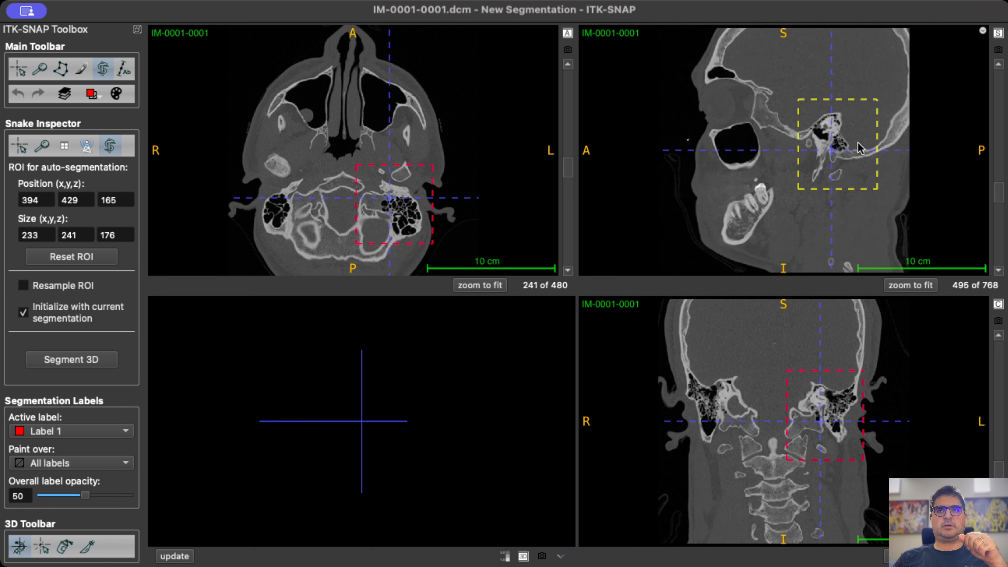
pyautogui.scroll(-17, 853, 152)
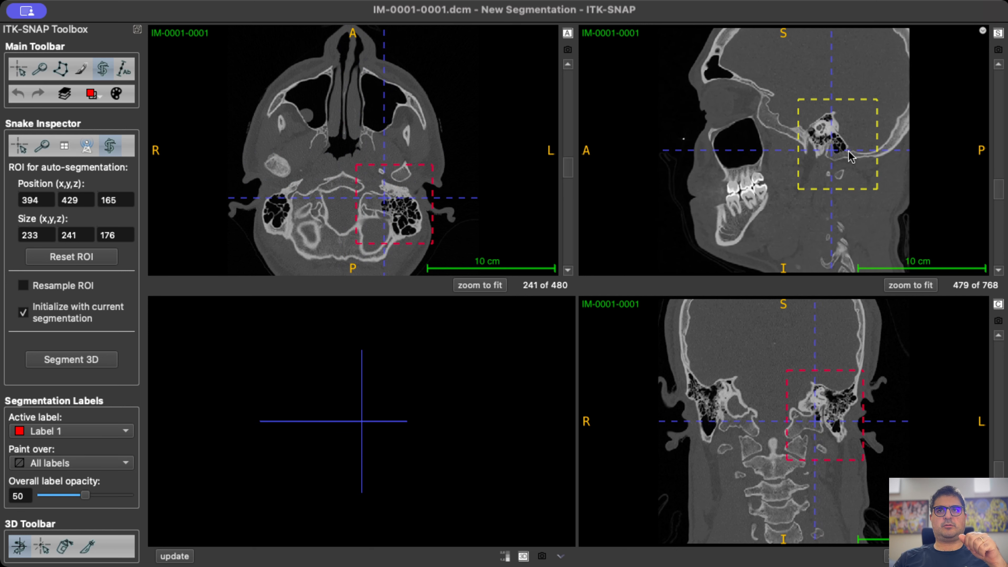
pyautogui.scroll(-20, 833, 166)
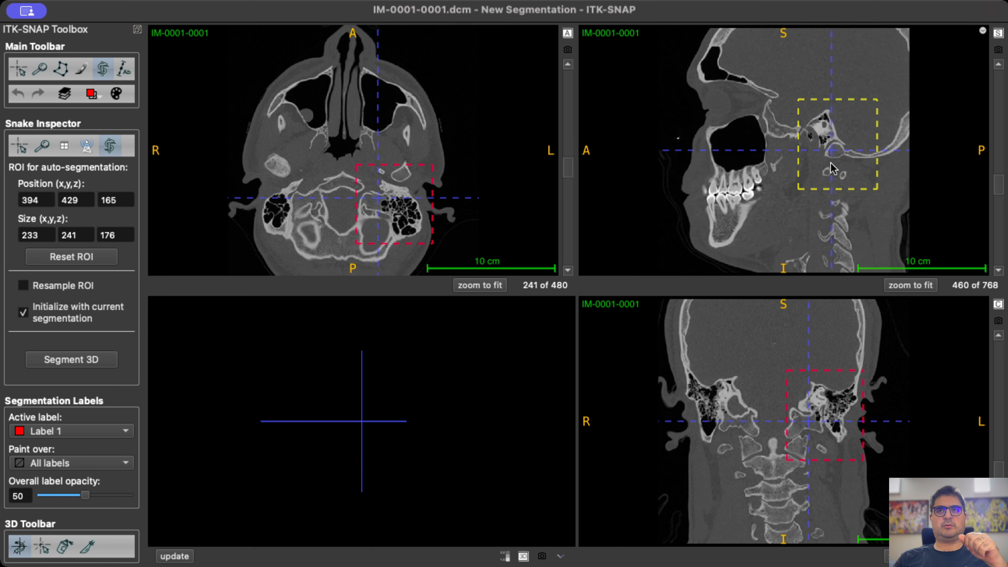
pyautogui.scroll(-20, 832, 170)
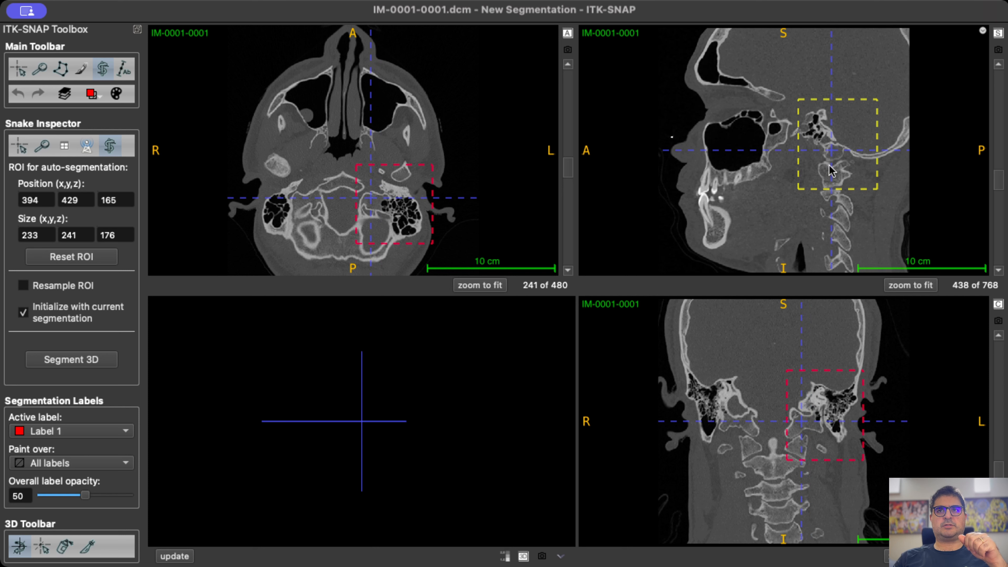
pyautogui.scroll(-20, 831, 167)
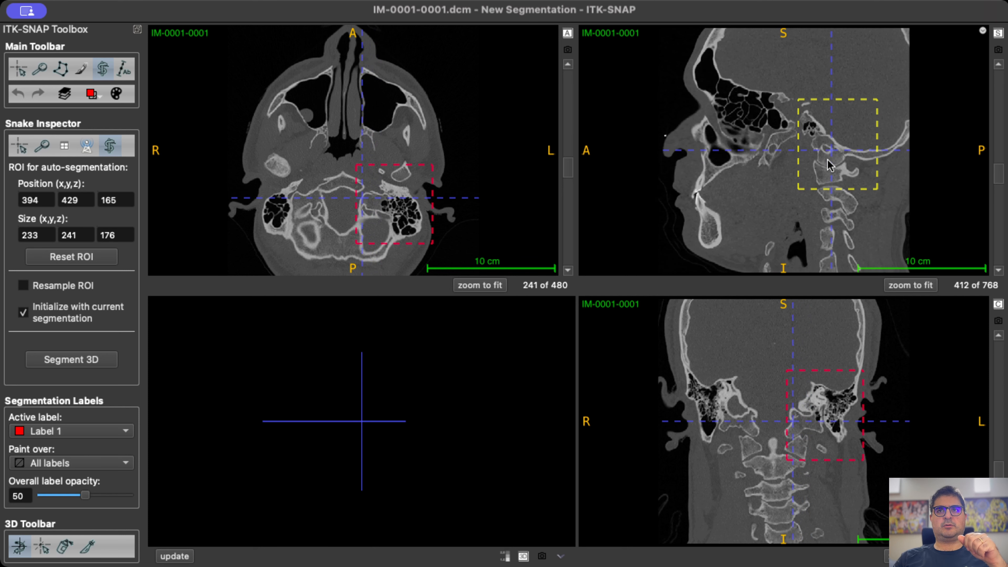
pyautogui.scroll(-9, 831, 163)
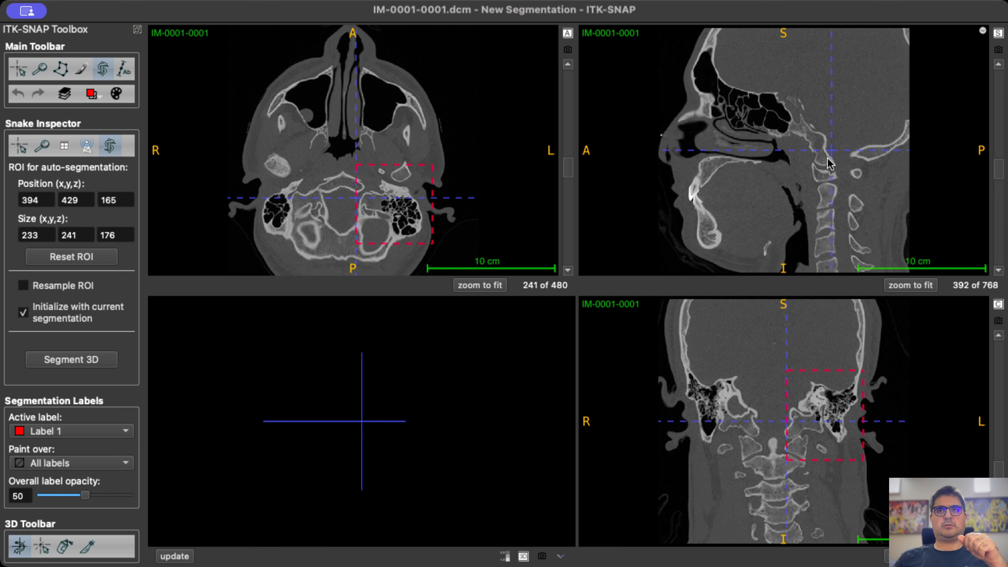
pyautogui.scroll(-20, 850, 425)
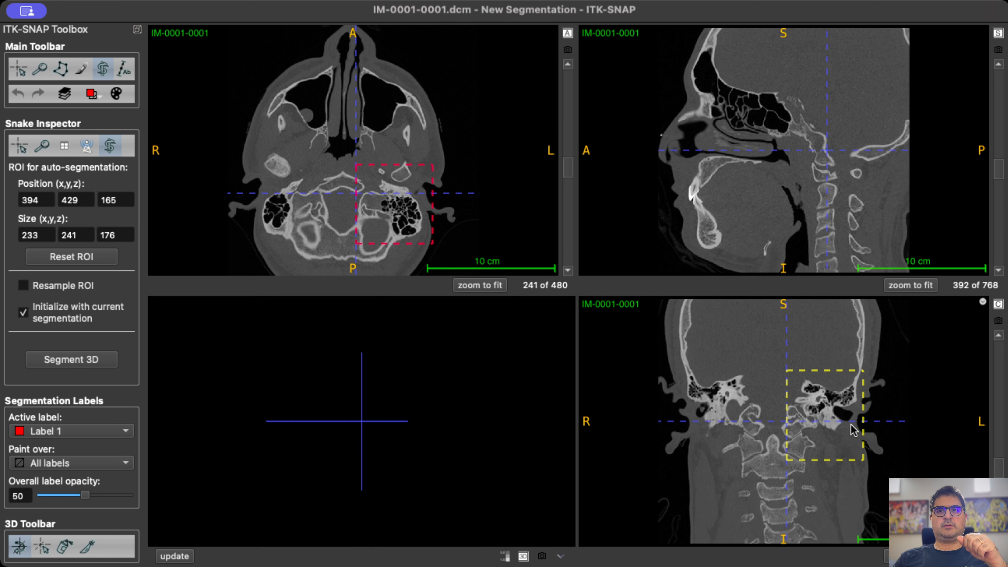
pyautogui.scroll(-15, 859, 427)
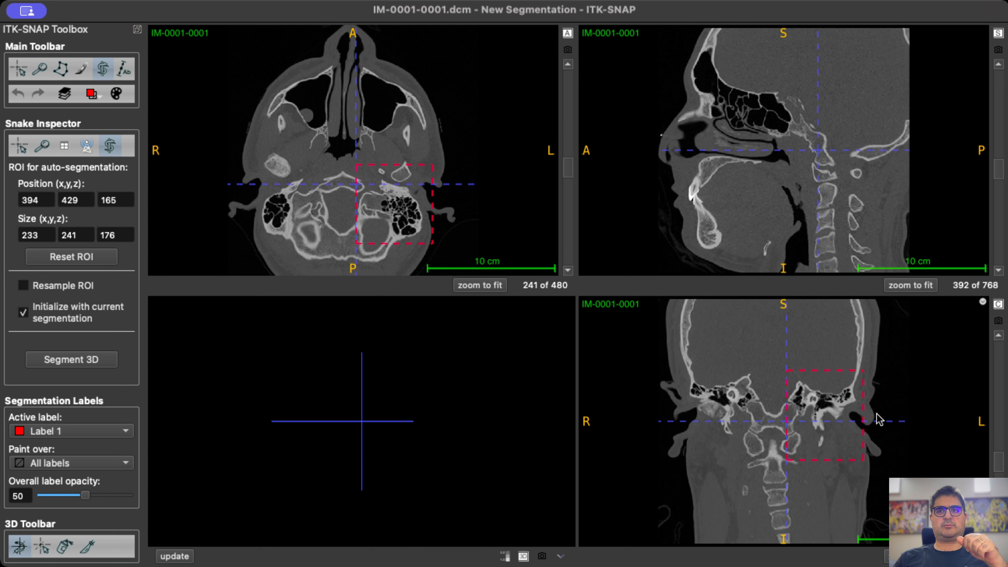
pyautogui.scroll(-12, 913, 418)
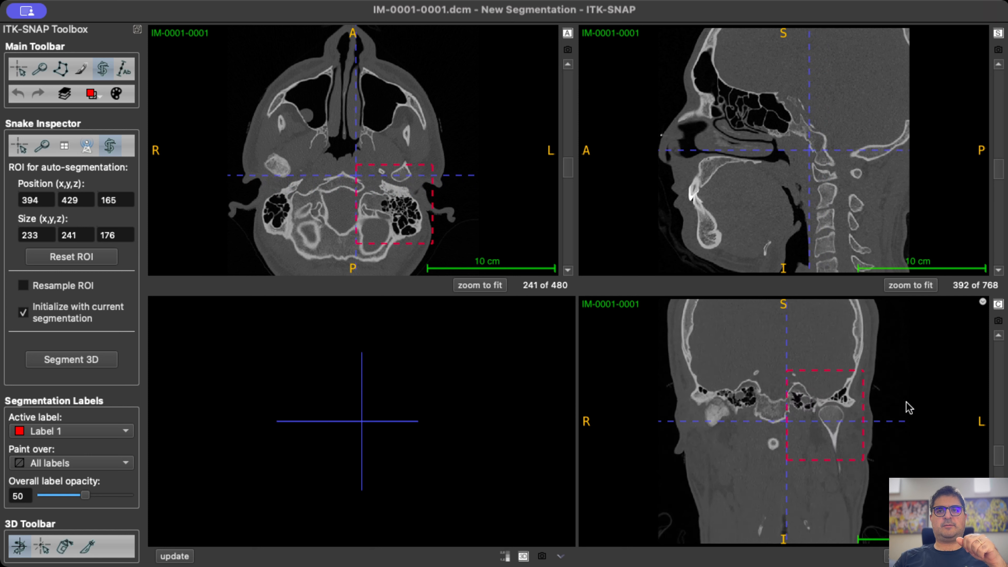
pyautogui.scroll(-3, 906, 400)
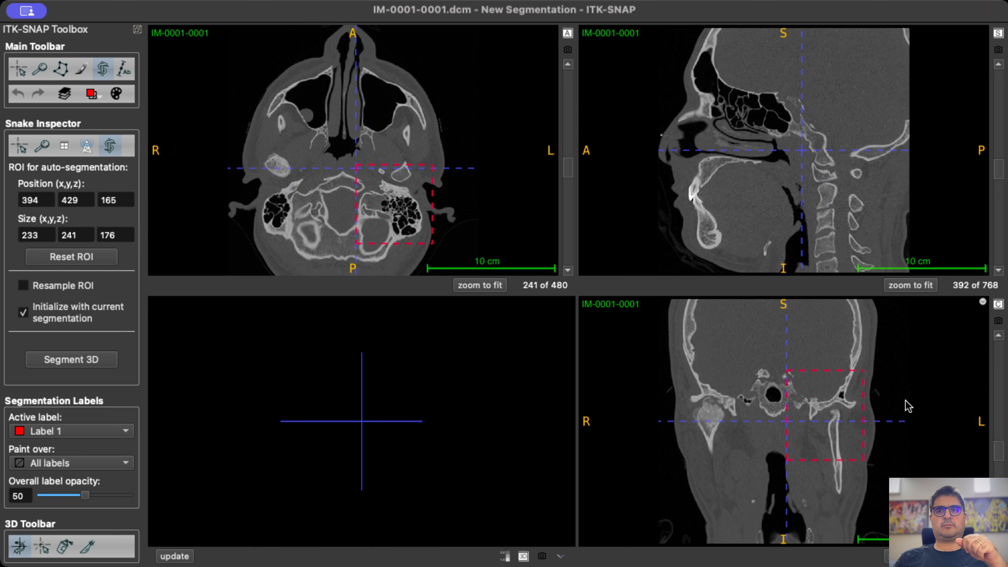
pyautogui.scroll(3, 906, 400)
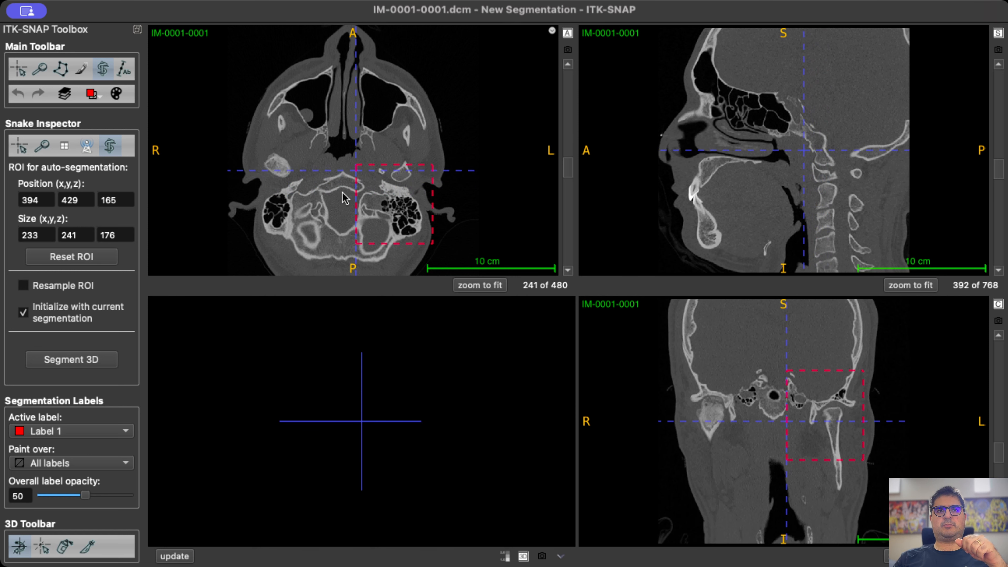
# Start the 3D segmentation of the ROI with Thresholding as the presegmentation mode and display the speed image.
pyautogui.click(93, 362)
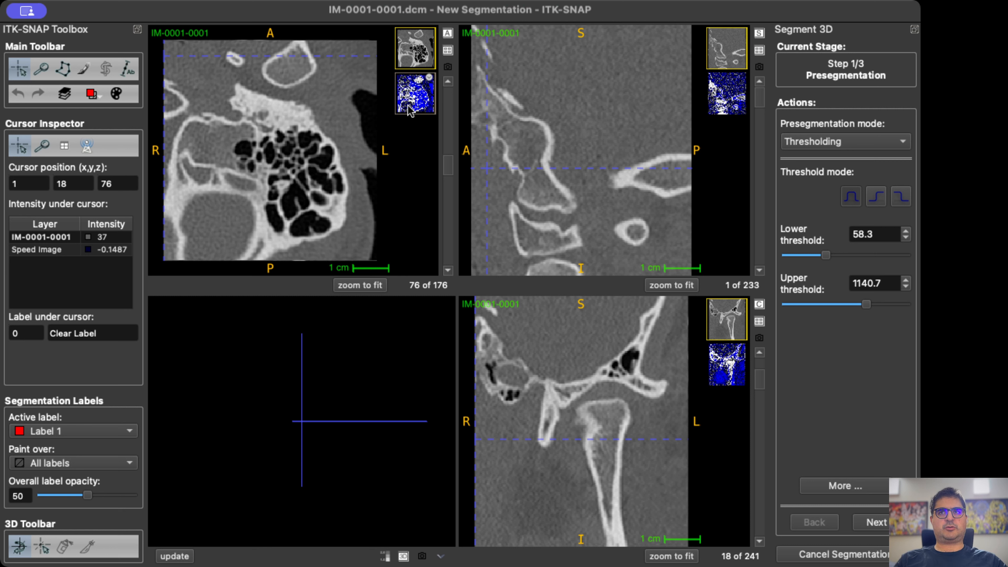
pyautogui.click(881, 144)
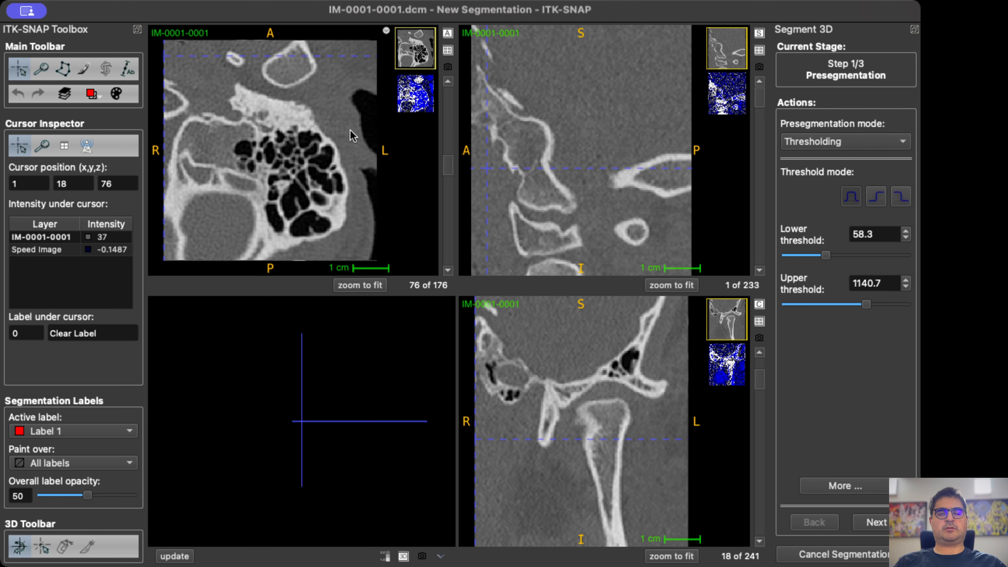
pyautogui.click(414, 102)
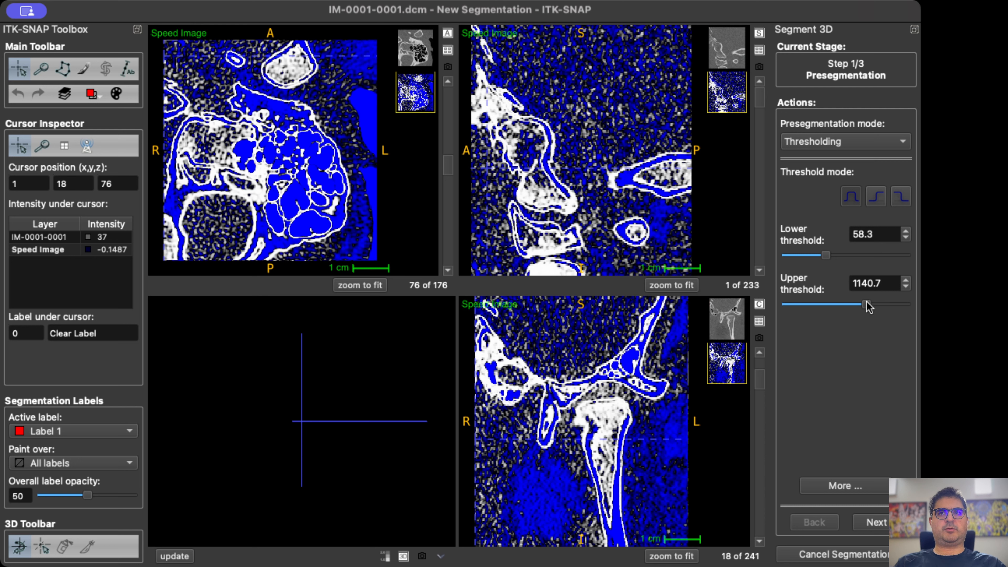
# Set the upper threshold to 2223.0 and the lower threshold to 346.0 to isolate bone, and proceed to the initialization stage.
pyautogui.moveTo(867, 305); pyautogui.dragTo(906, 305)
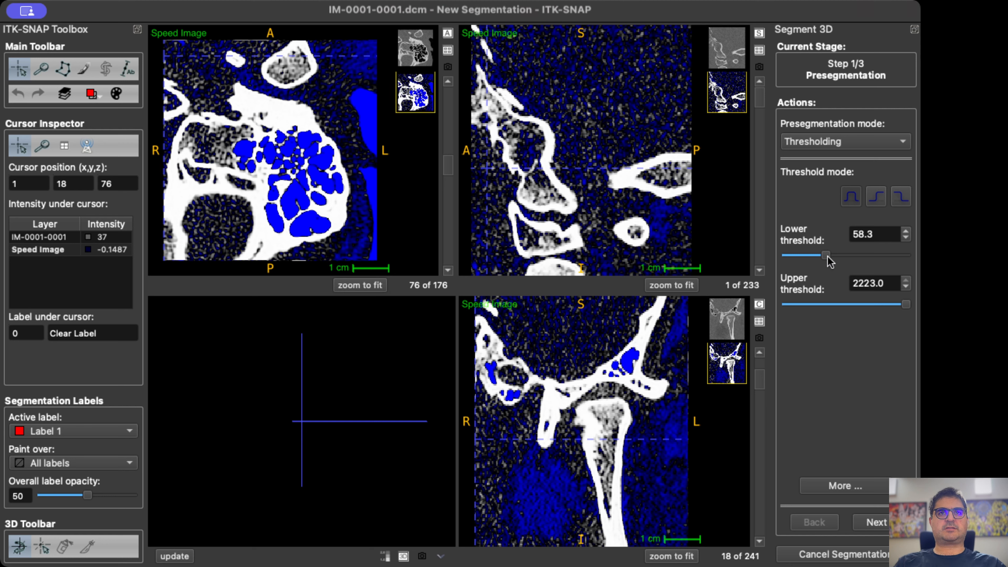
pyautogui.moveTo(830, 260); pyautogui.dragTo(812, 255)
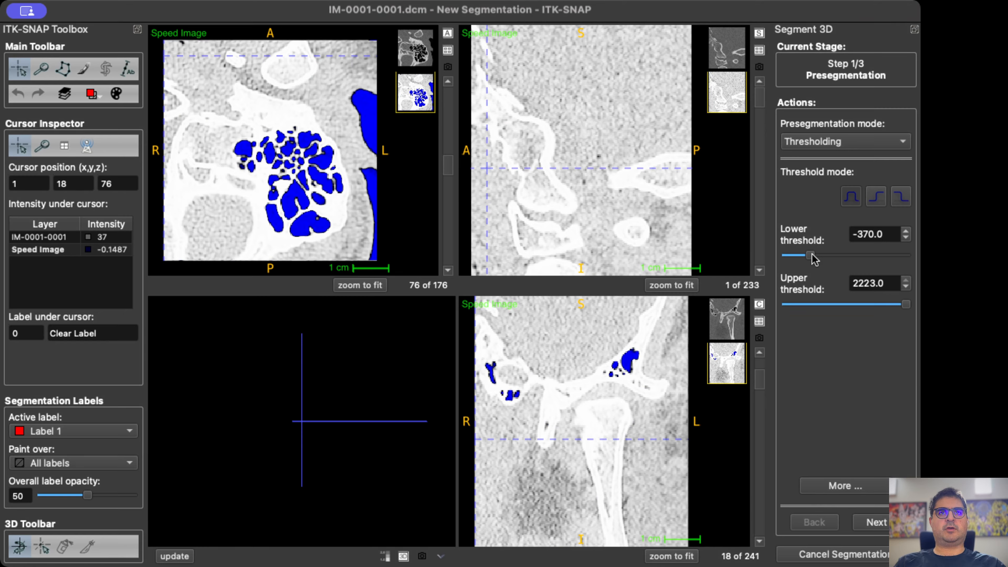
pyautogui.moveTo(813, 258); pyautogui.dragTo(843, 260)
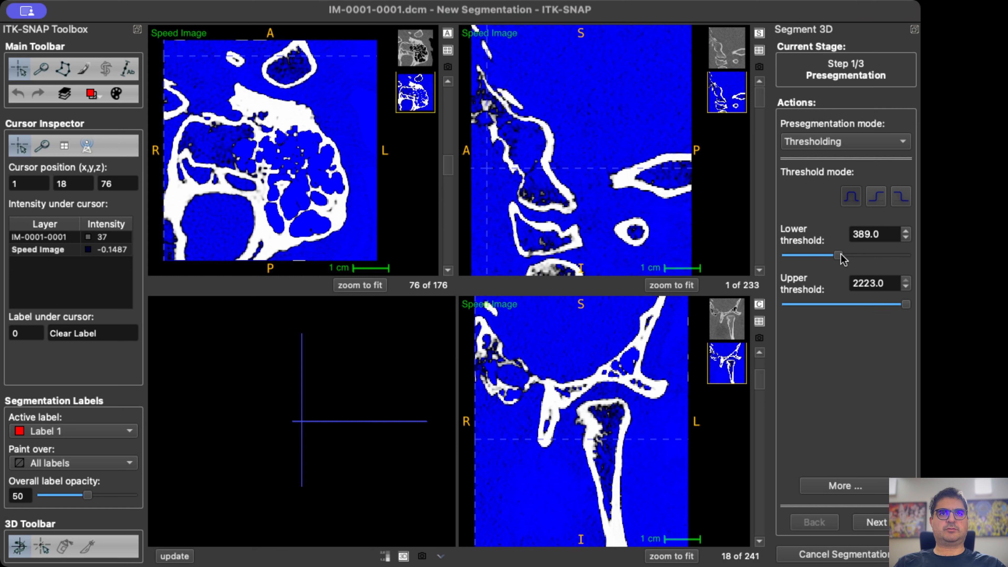
pyautogui.moveTo(842, 259); pyautogui.dragTo(841, 261)
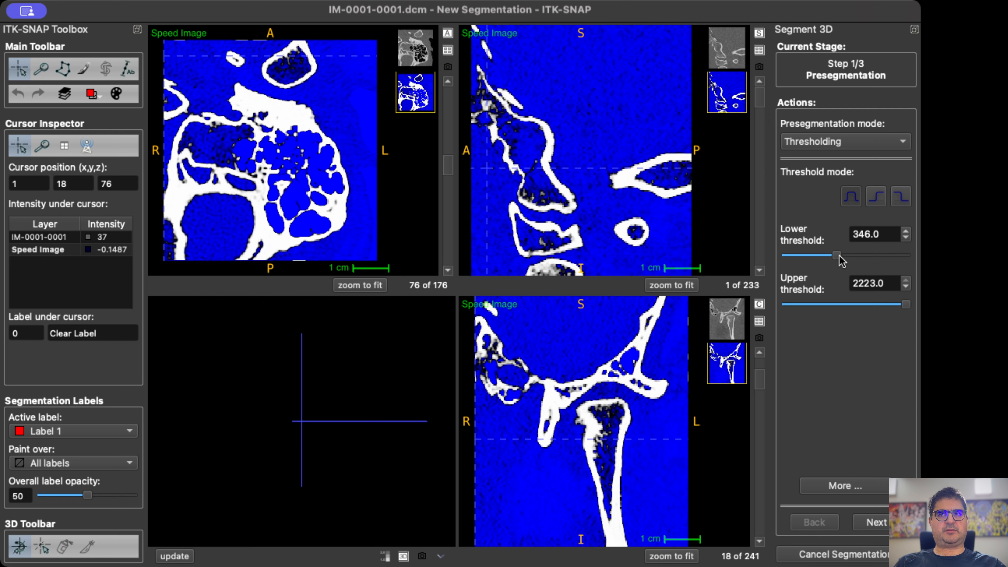
pyautogui.click(835, 257)
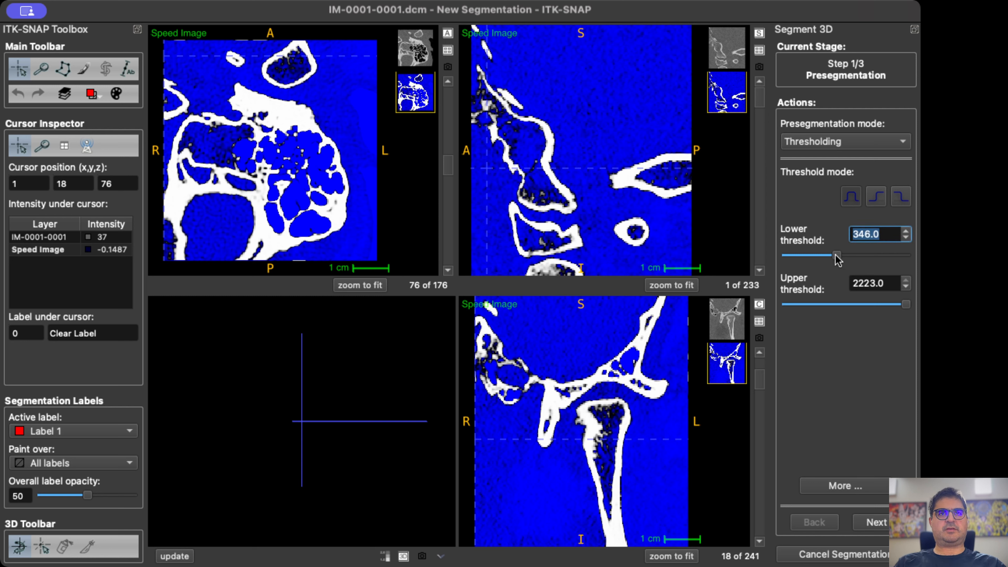
pyautogui.moveTo(838, 261); pyautogui.dragTo(838, 258)
pyautogui.click(876, 522)
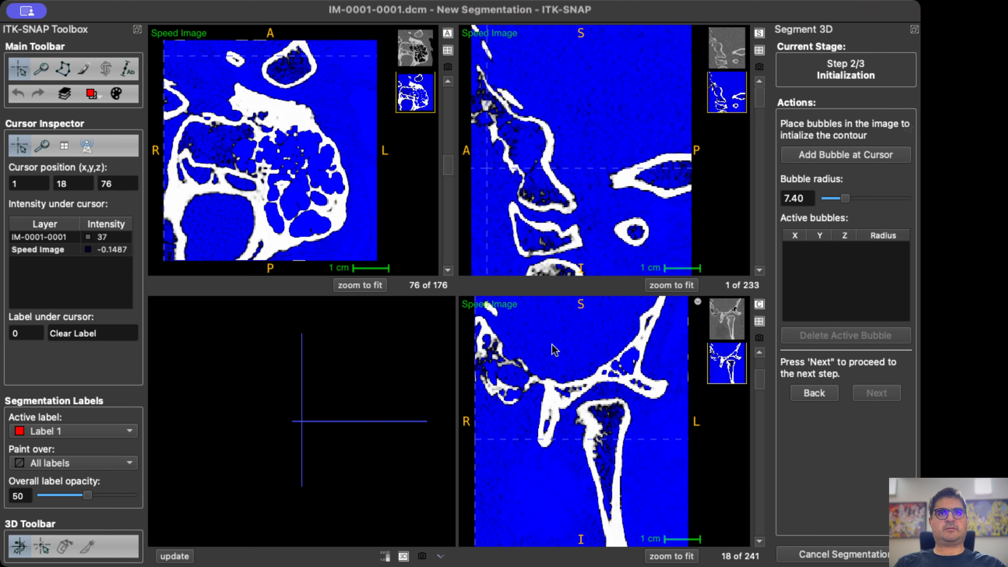
# Add an initialization bubble in the dense bone at 130, 85, 76 and set its radius to 1.80.
pyautogui.moveTo(227, 130); pyautogui.dragTo(282, 118)
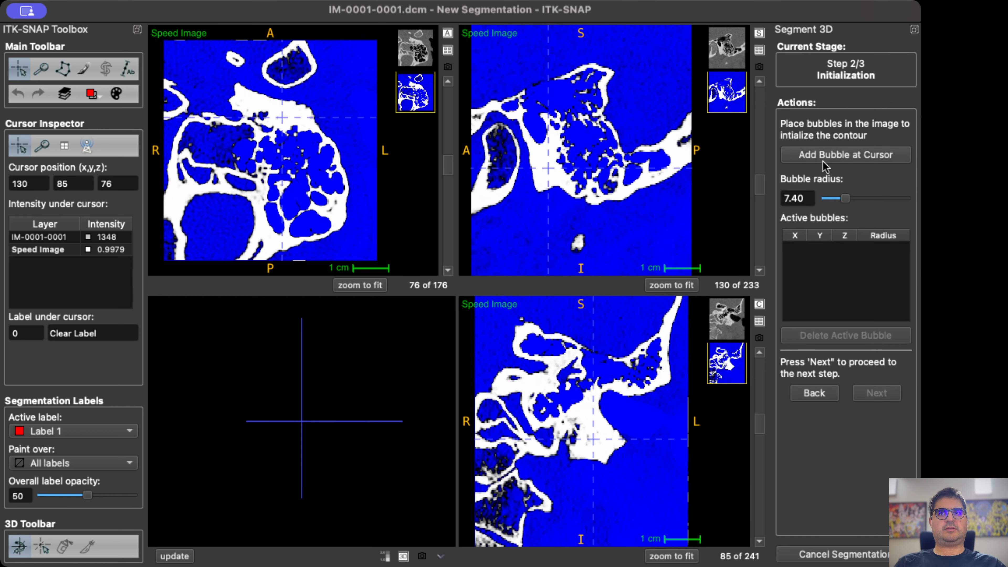
pyautogui.click(846, 155)
pyautogui.moveTo(845, 198); pyautogui.dragTo(829, 200)
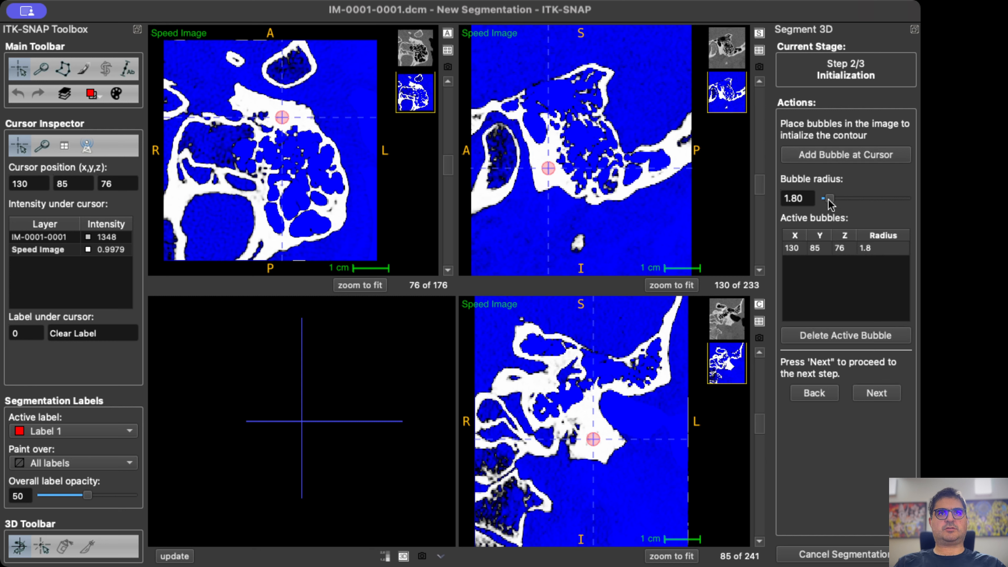
# Add two more bubbles of radius 1.8 in the medial bone, at 13, 166, 76 and at 13, 122, 70.
pyautogui.click(175, 192)
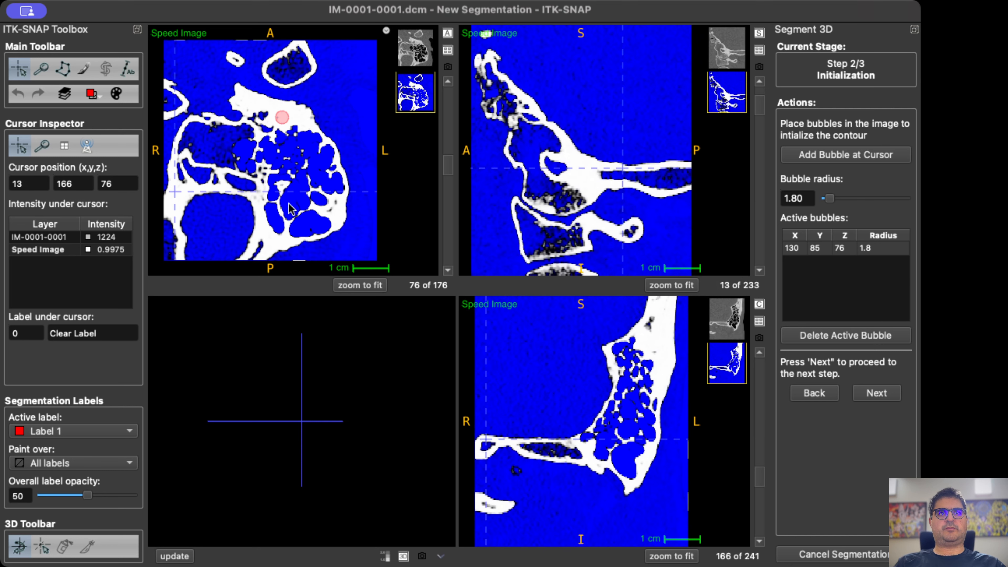
pyautogui.click(582, 177)
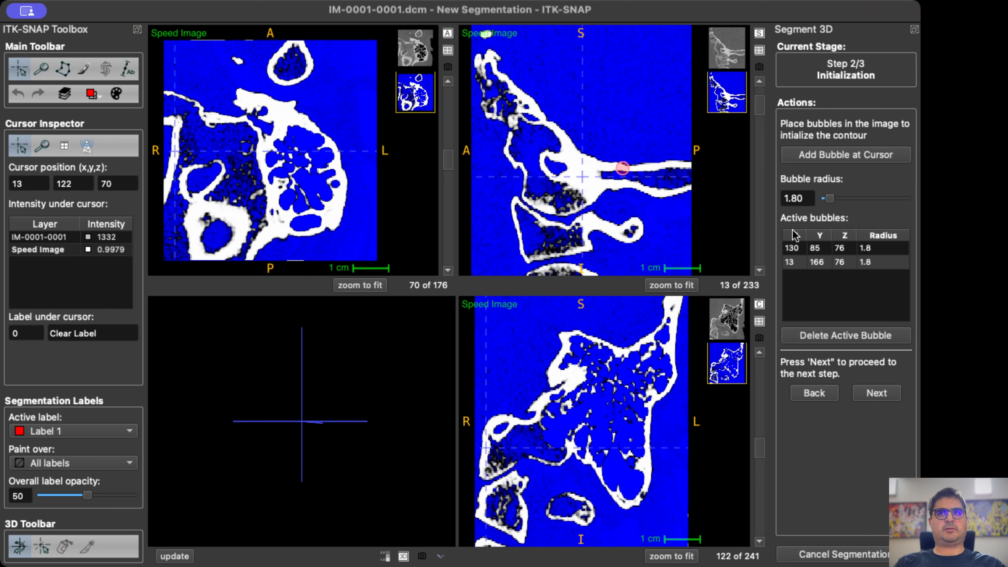
pyautogui.click(836, 159)
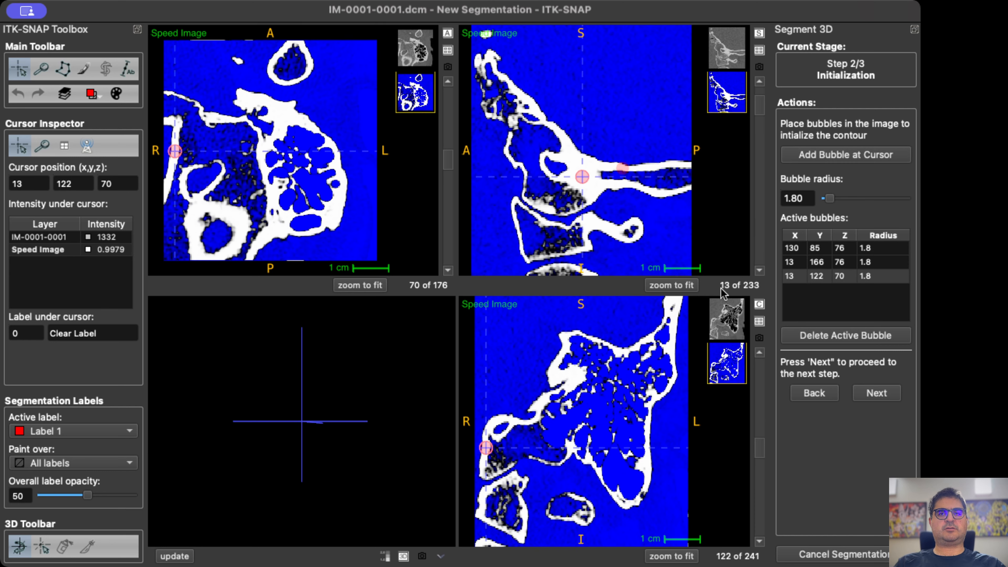
# Add a bubble of radius 1.8 in the dense bone of coronal slice 94, at 78, 94, 123.
pyautogui.scroll(-13, 582, 389)
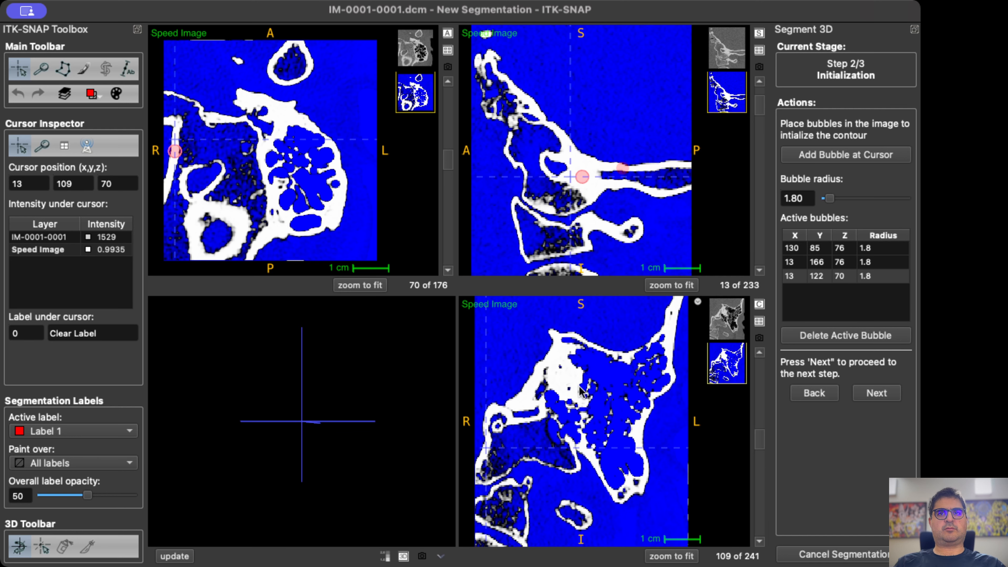
pyautogui.scroll(-15, 580, 389)
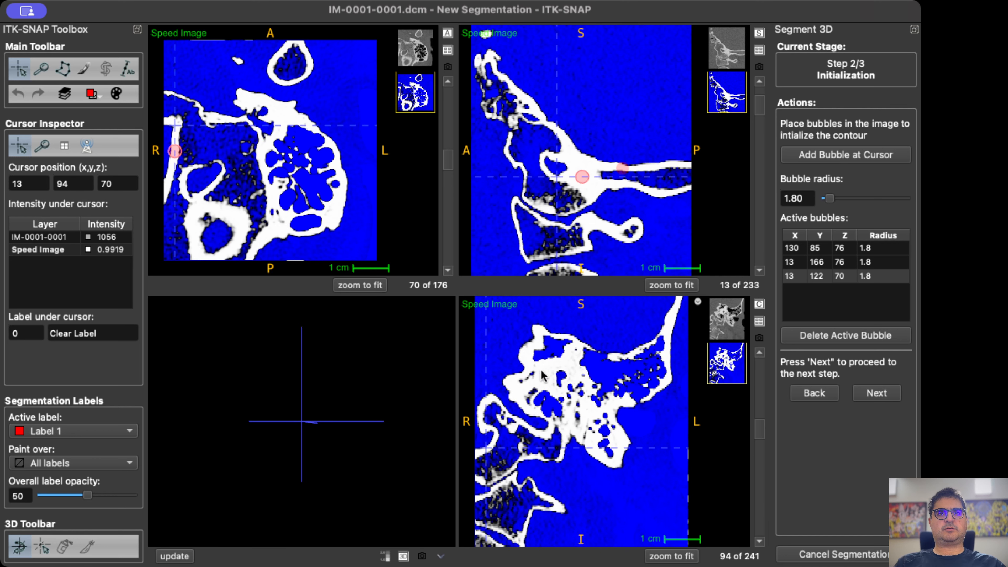
pyautogui.click(545, 372)
pyautogui.click(835, 156)
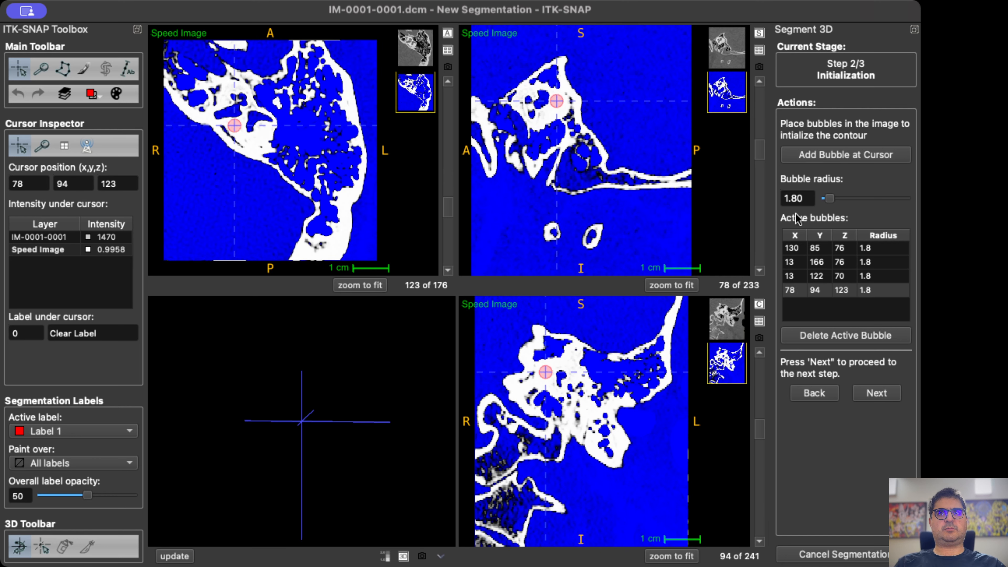
# Add a bubble of radius 1.8 in the lower bone mass of coronal slice 64, at 105, 64, 78.
pyautogui.scroll(-20, 581, 447)
pyautogui.scroll(-4, 581, 444)
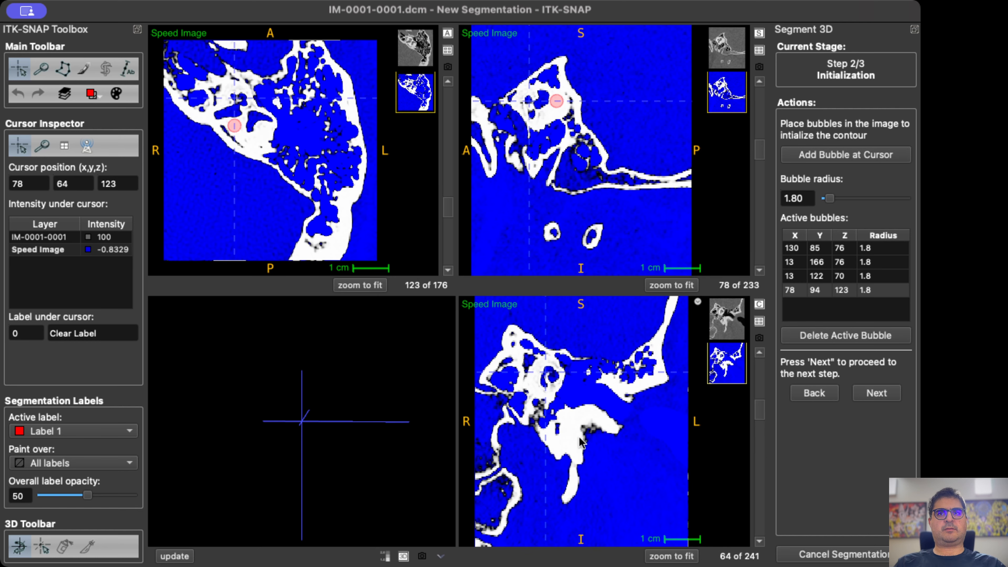
pyautogui.click(570, 435)
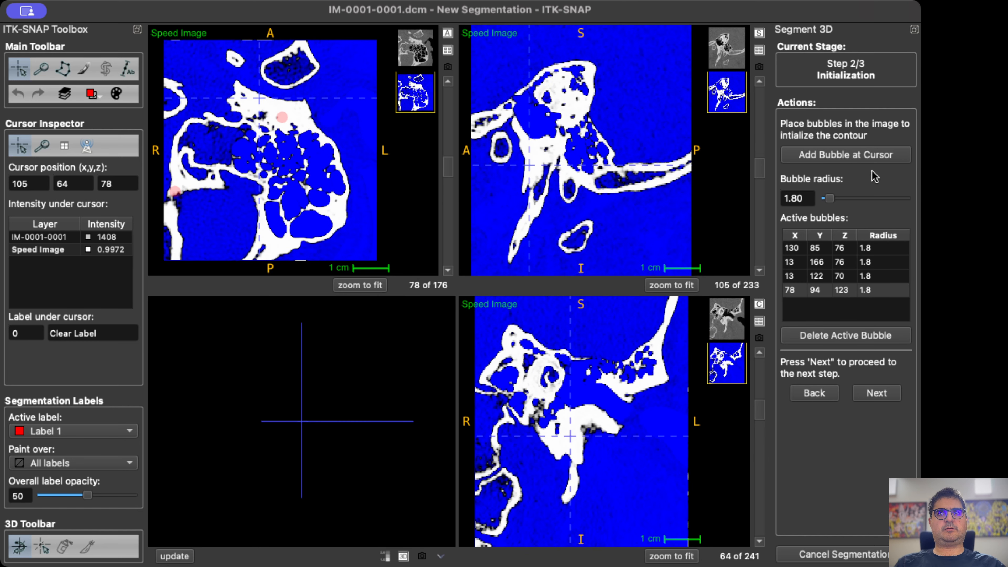
pyautogui.click(867, 154)
# Add a bubble of radius 1.8 in the dense bone of sagittal slice 46, at 46, 93, 109.
pyautogui.scroll(-20, 569, 138)
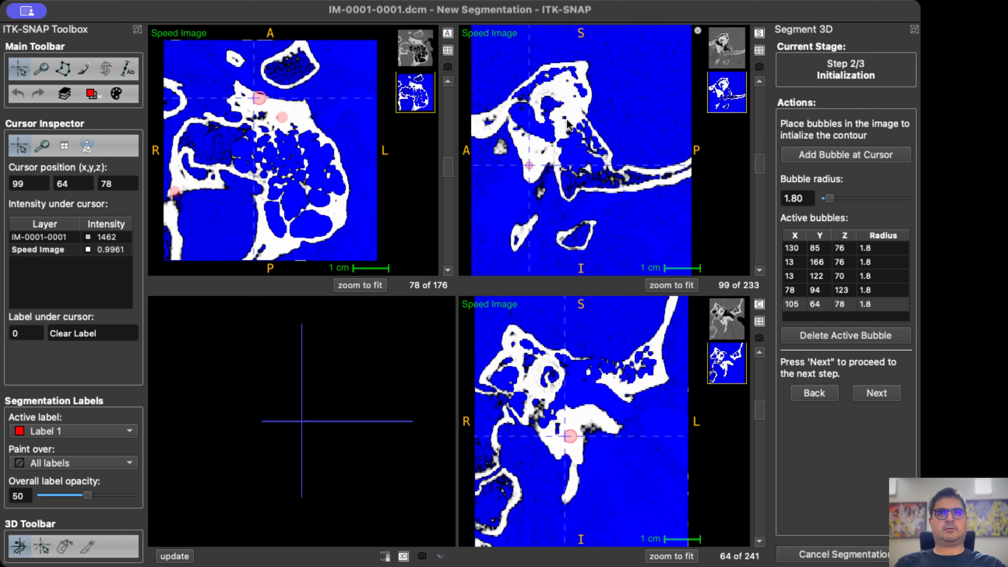
pyautogui.scroll(-20, 569, 139)
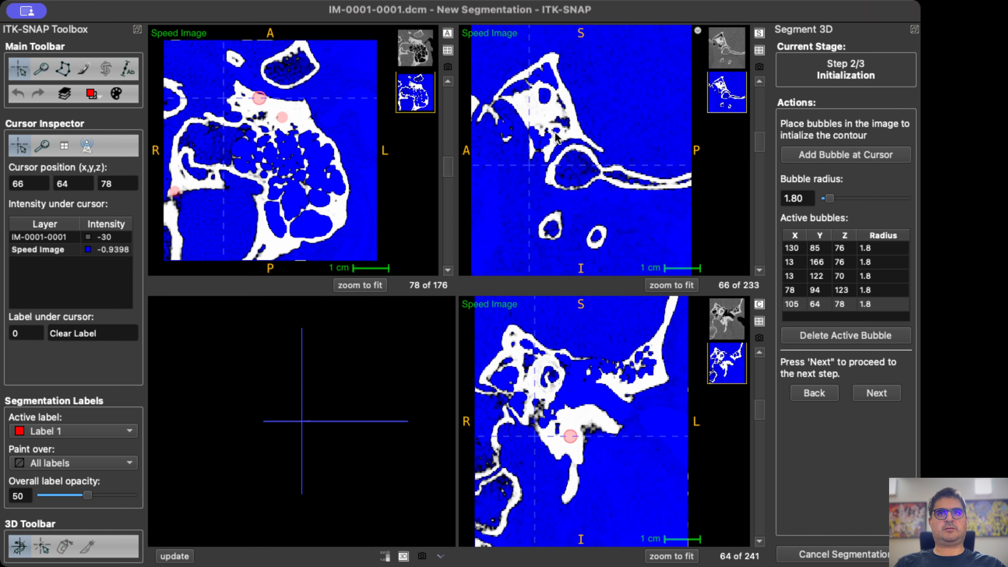
pyautogui.scroll(-12, 547, 137)
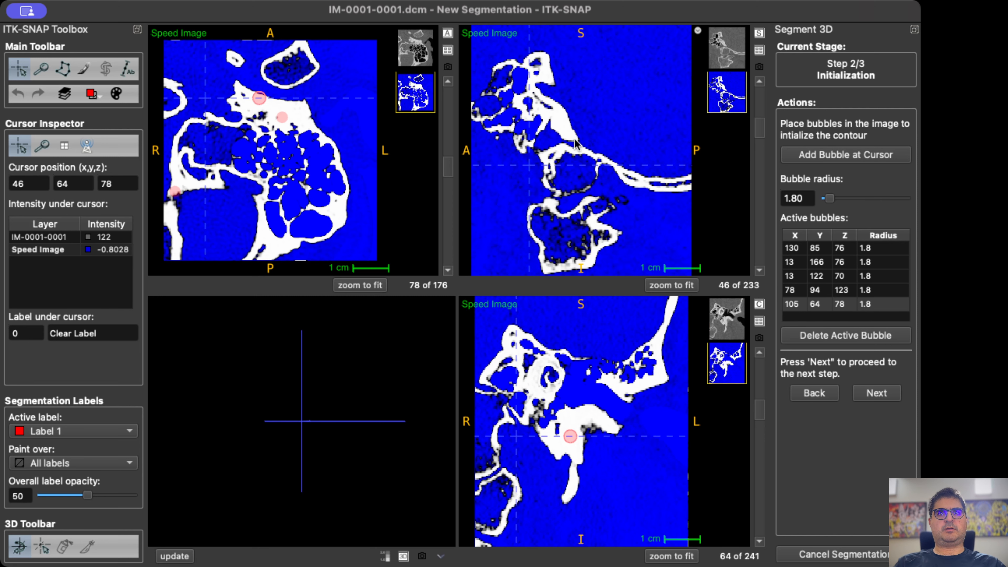
pyautogui.scroll(6, 550, 121)
pyautogui.click(556, 121)
pyautogui.click(839, 155)
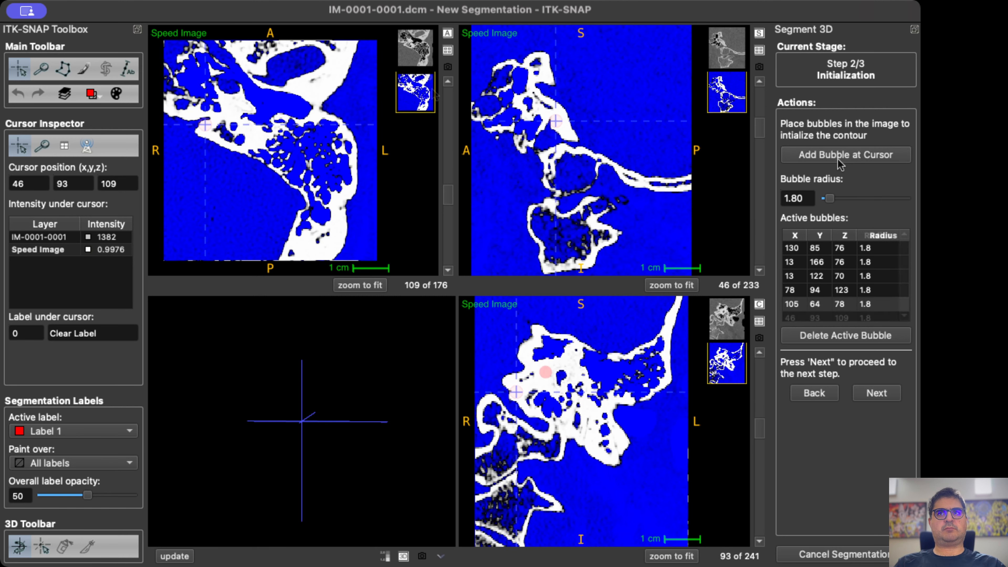
# Add a bubble of radius 1.8 in the lateral bone at 174, 43, 109 and start the contour evolution.
pyautogui.click(323, 79)
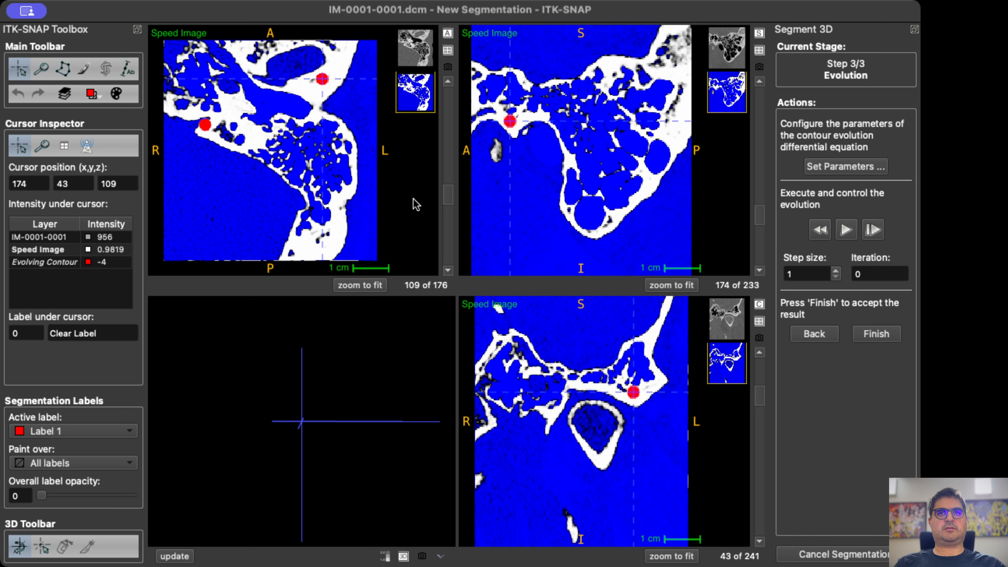
pyautogui.click(844, 231)
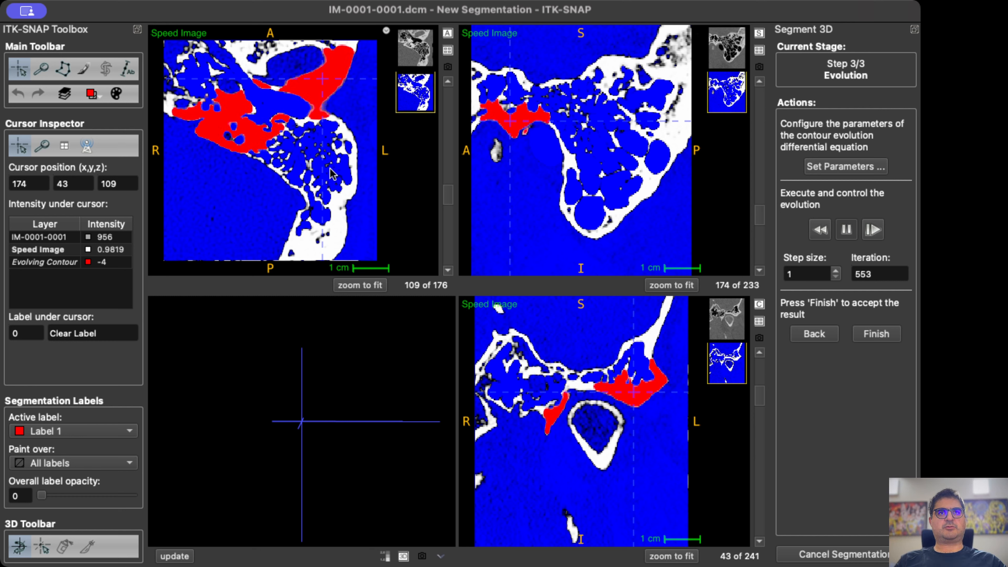
# Examine how far the evolving contour fills the bone through the sagittal and axial slices.
pyautogui.scroll(-6, 614, 214)
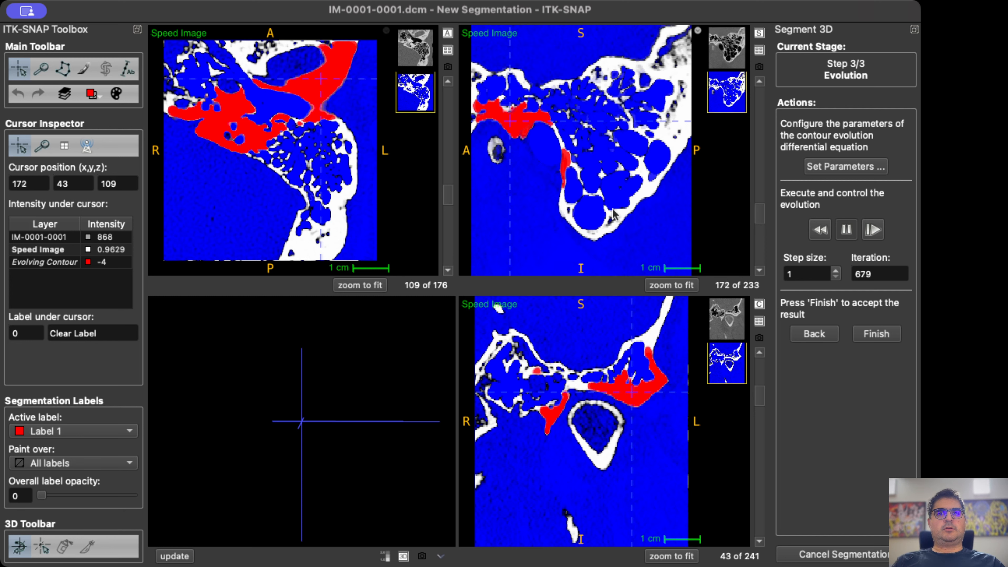
pyautogui.scroll(-4, 614, 215)
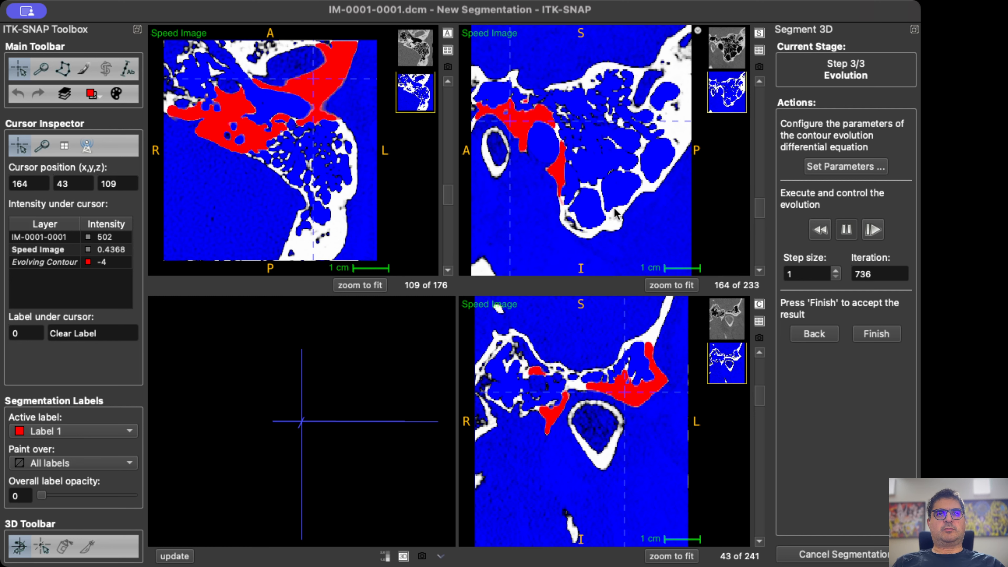
pyautogui.scroll(-11, 615, 214)
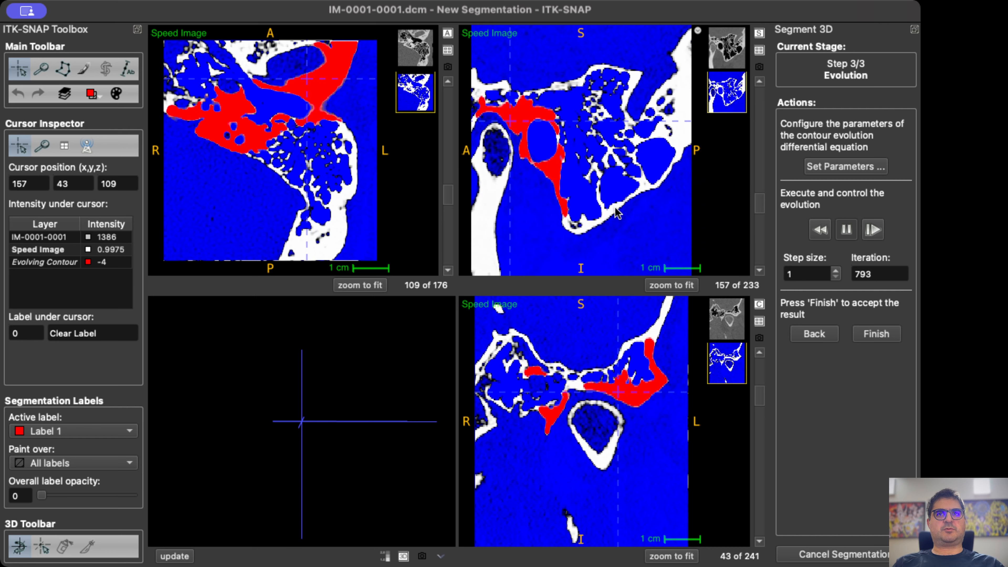
pyautogui.scroll(-10, 617, 212)
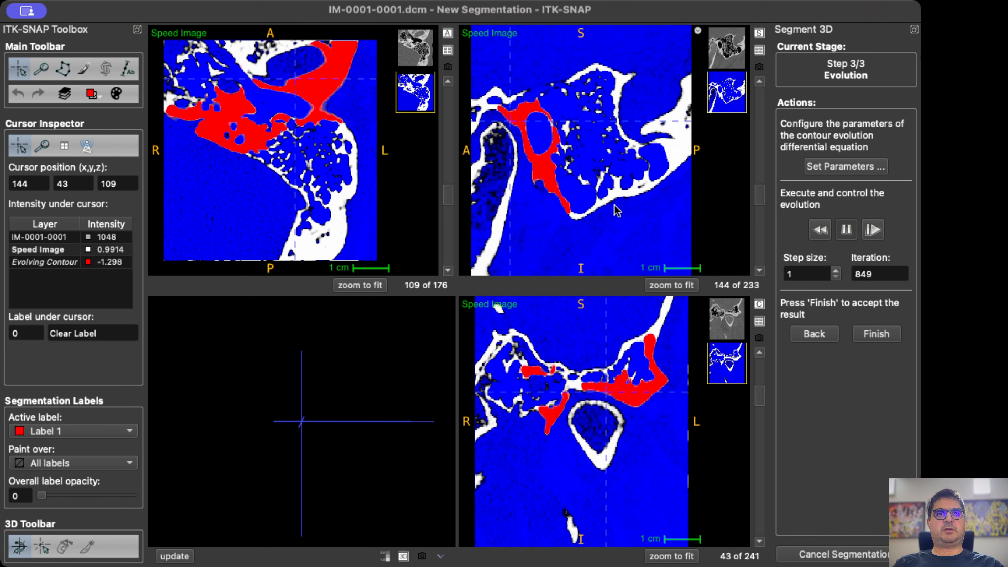
pyautogui.scroll(-12, 616, 210)
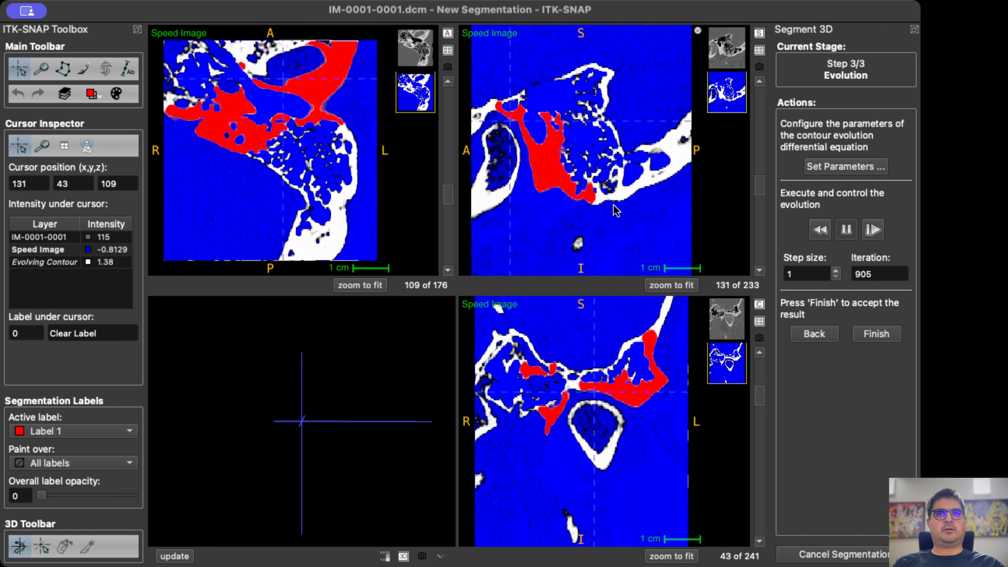
pyautogui.scroll(-6, 617, 211)
pyautogui.scroll(12, 616, 210)
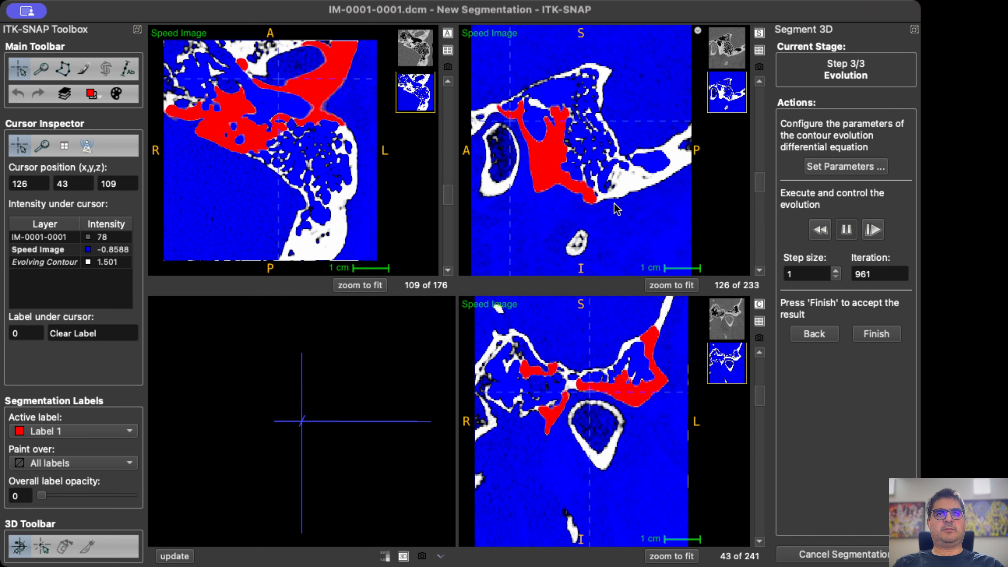
pyautogui.scroll(20, 616, 208)
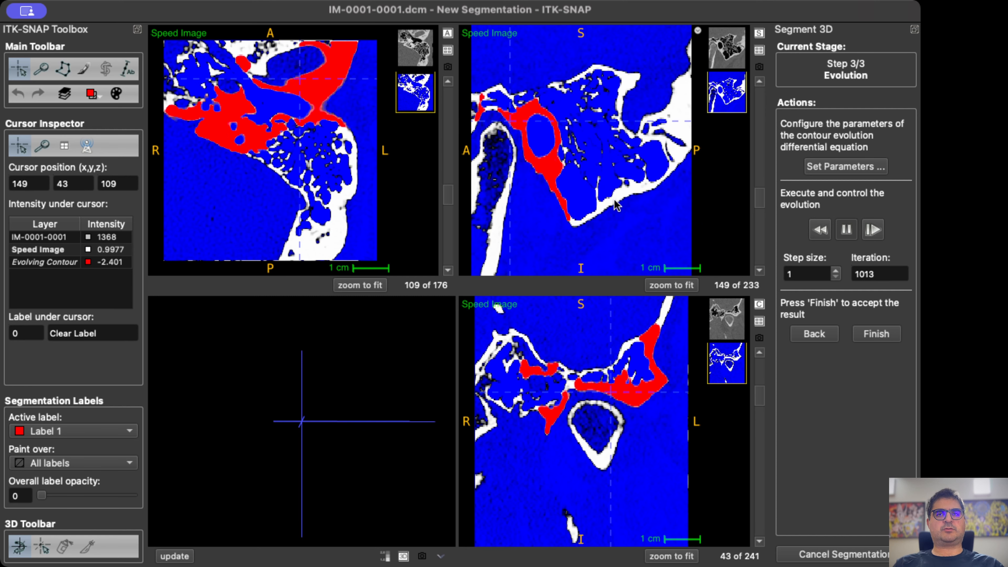
pyautogui.scroll(20, 603, 204)
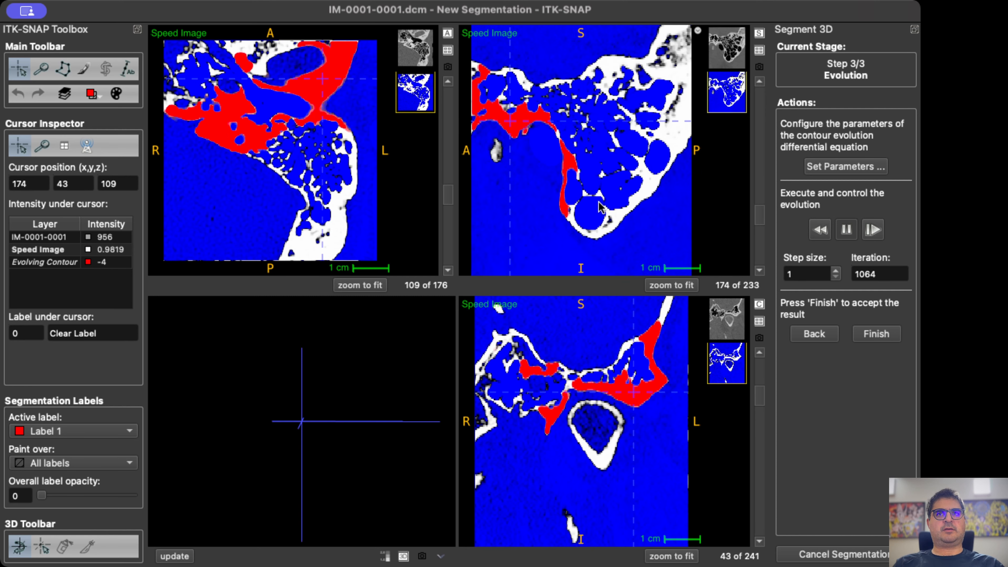
pyautogui.scroll(19, 600, 199)
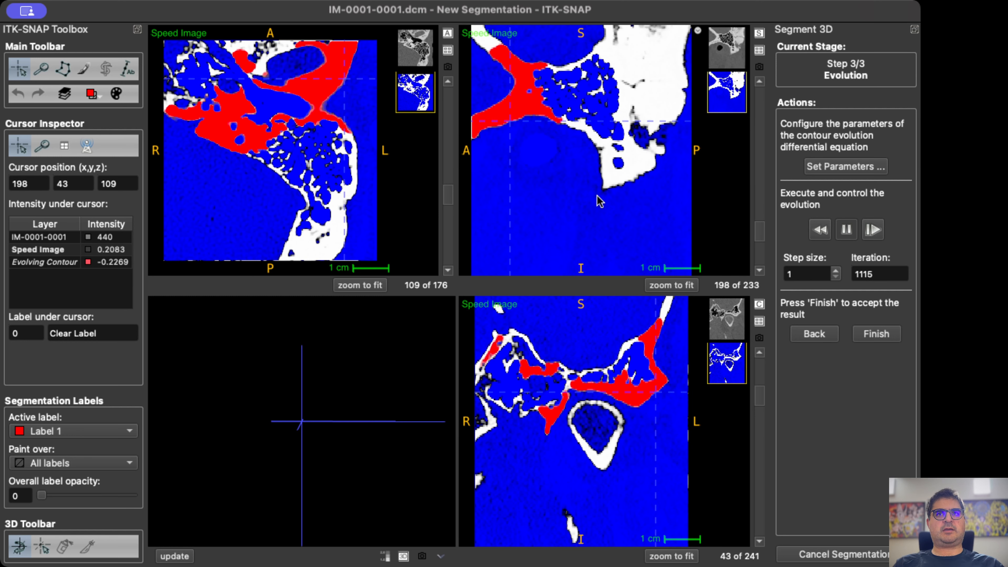
pyautogui.scroll(1, 604, 201)
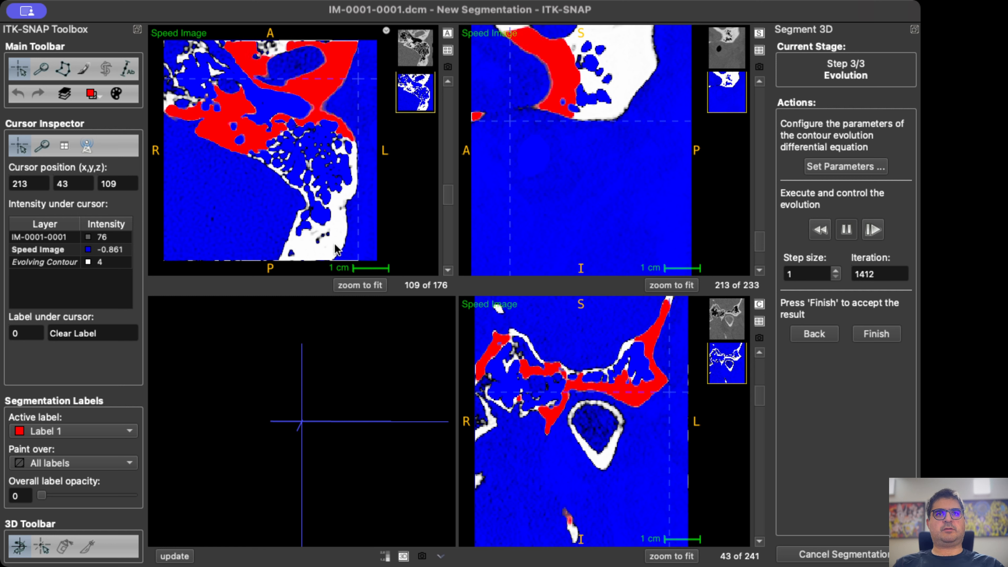
pyautogui.scroll(18, 336, 250)
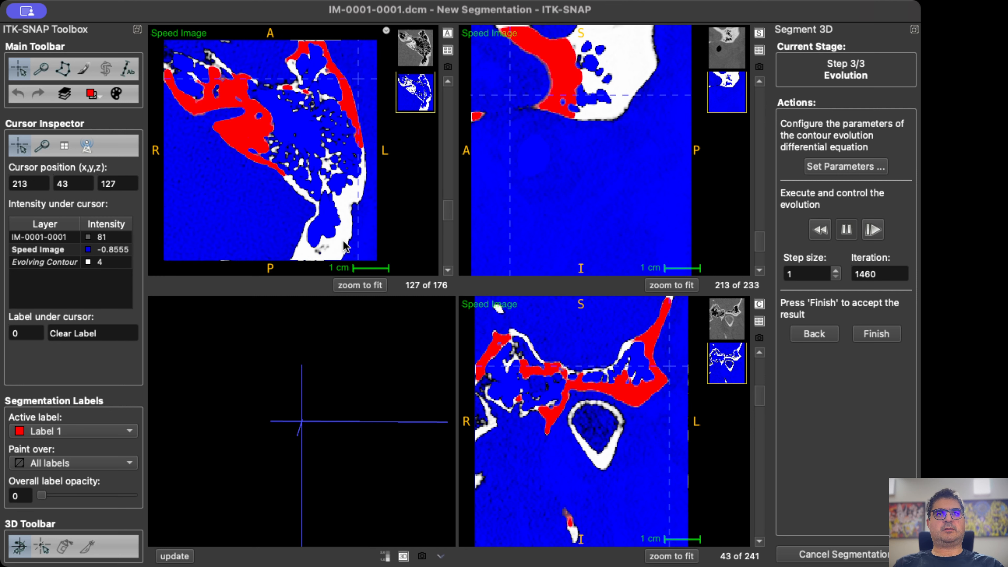
pyautogui.scroll(18, 344, 245)
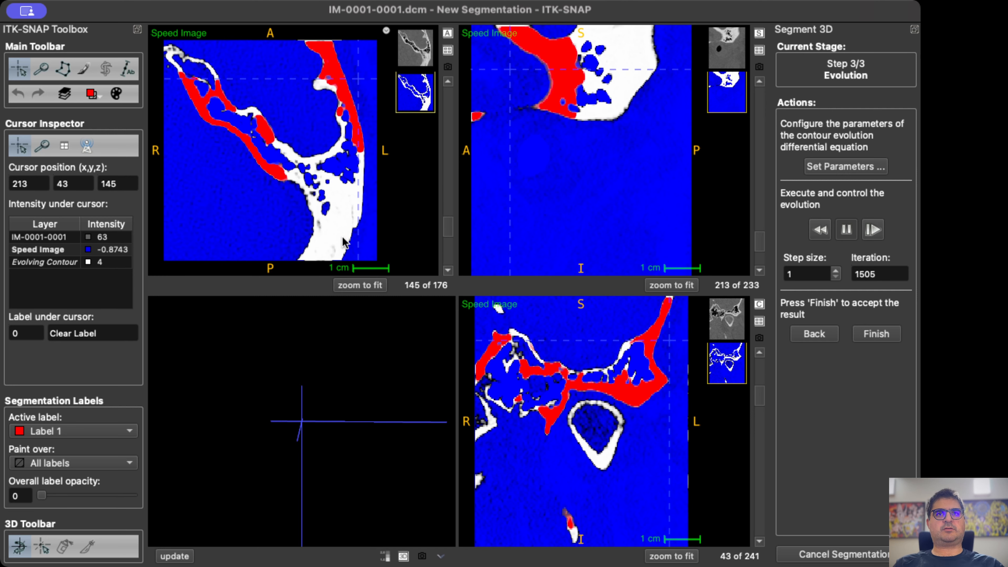
pyautogui.scroll(4, 344, 238)
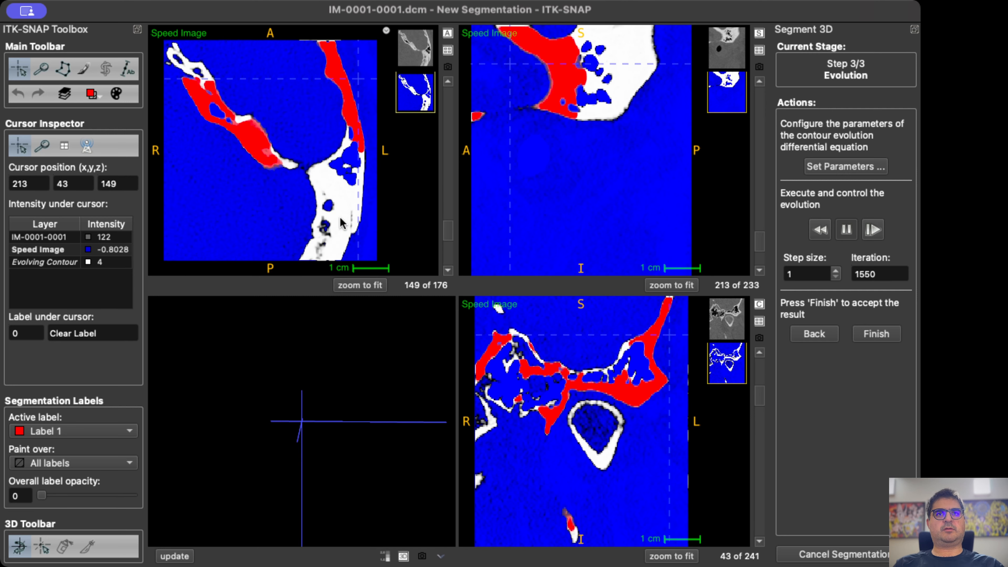
pyautogui.scroll(-20, 340, 223)
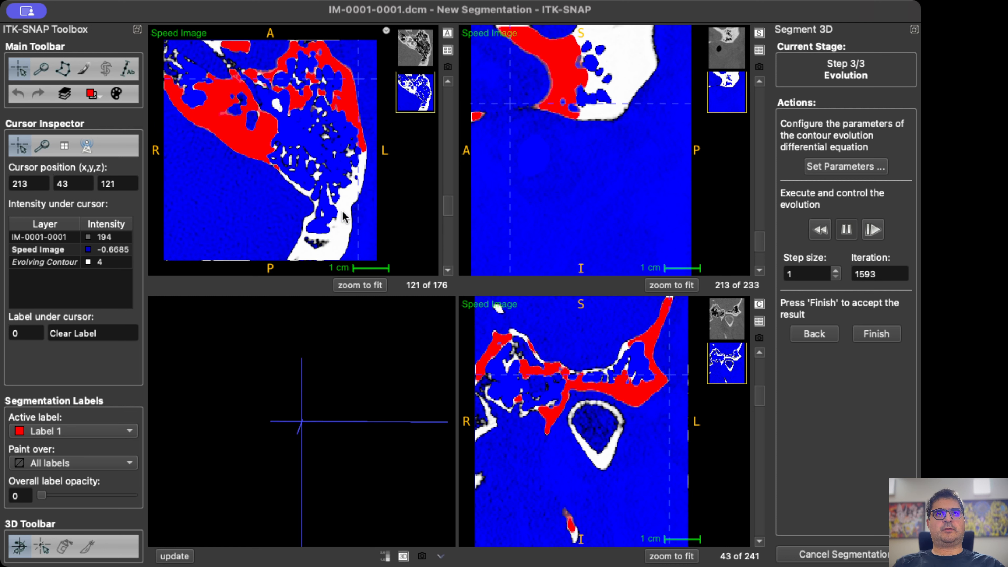
pyautogui.scroll(-6, 343, 218)
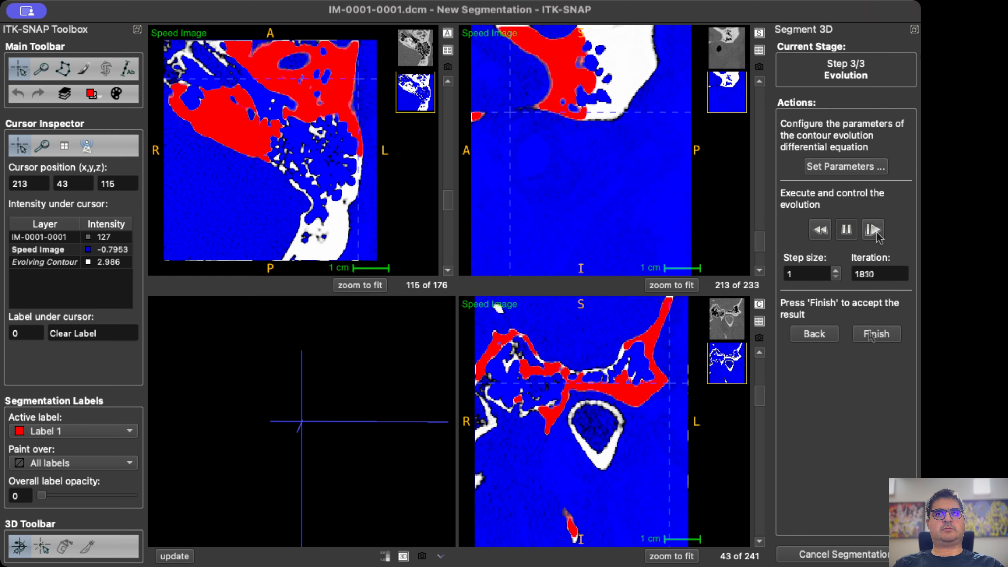
# Accept the evolved contour and inspect the segmented bone up close from another angle in 3D.
pyautogui.click(875, 334)
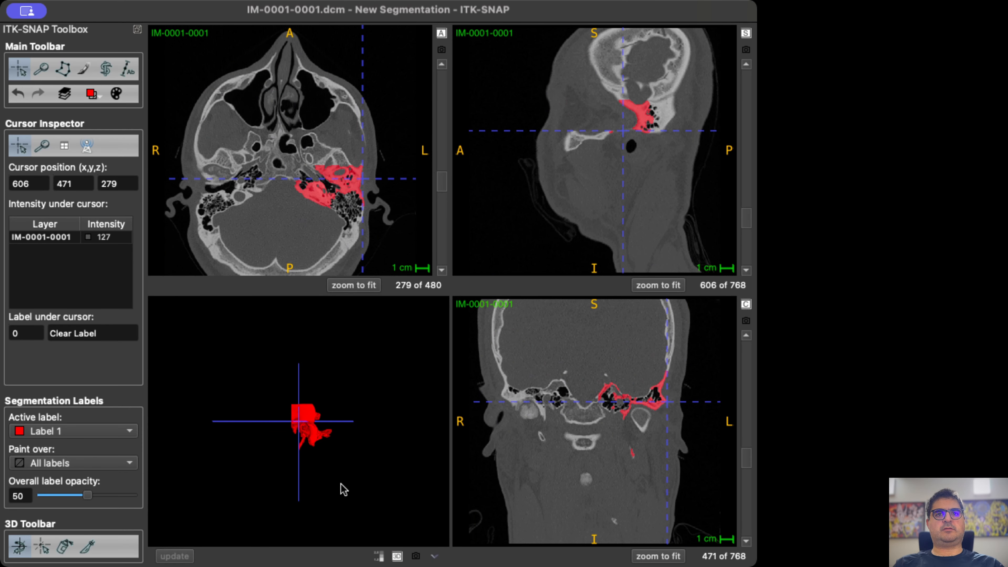
pyautogui.scroll(10, 322, 449)
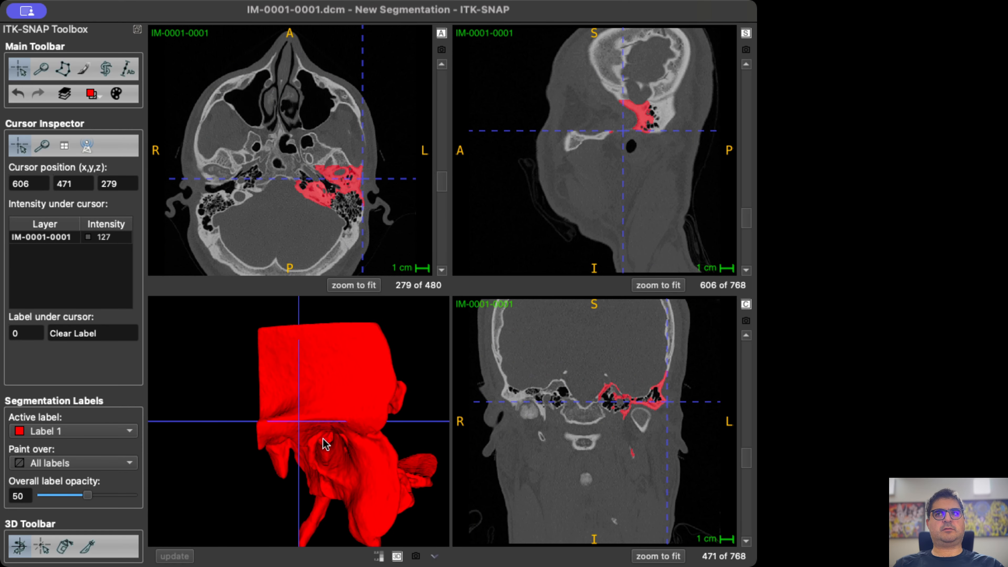
pyautogui.moveTo(327, 444); pyautogui.dragTo(390, 468)
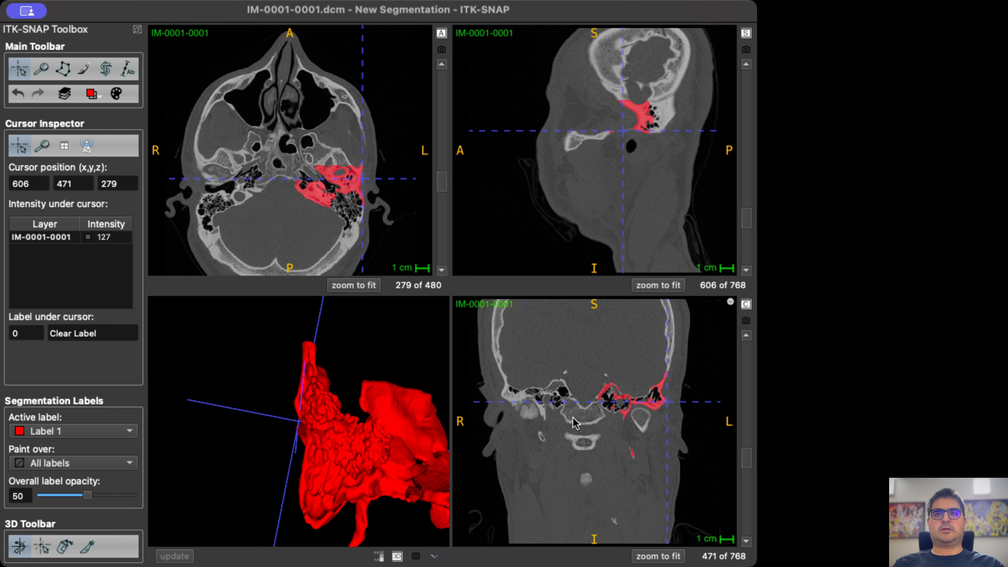
# Start another 3D segmentation of the same ROI initialized with the current segmentation, and proceed through thresholding to bubble initialization.
pyautogui.click(106, 70)
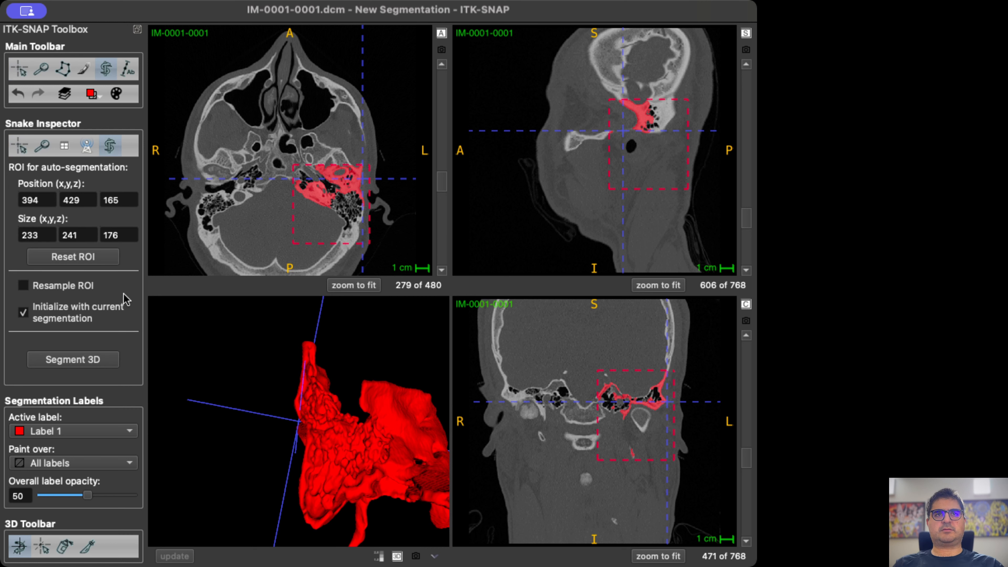
pyautogui.click(69, 362)
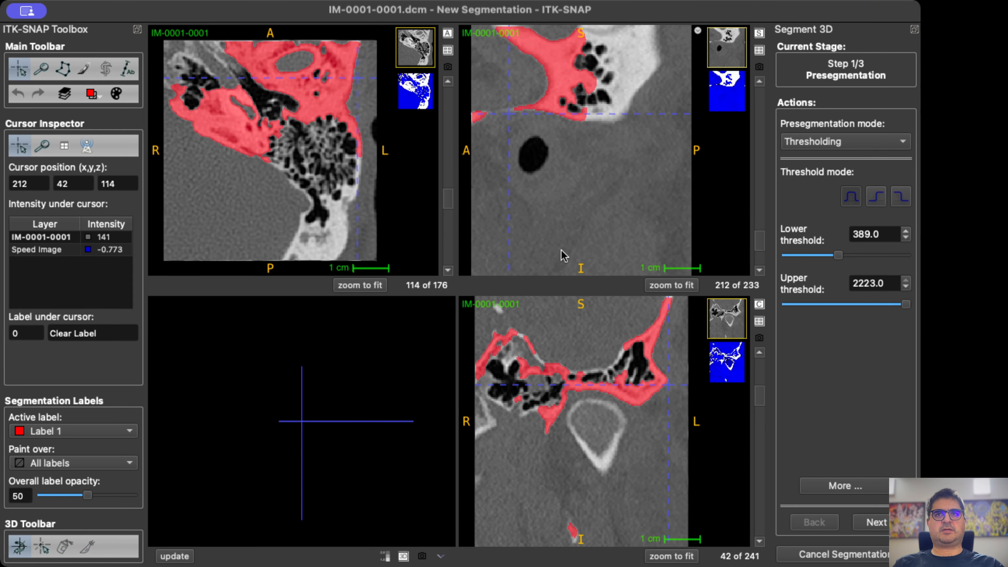
pyautogui.click(414, 104)
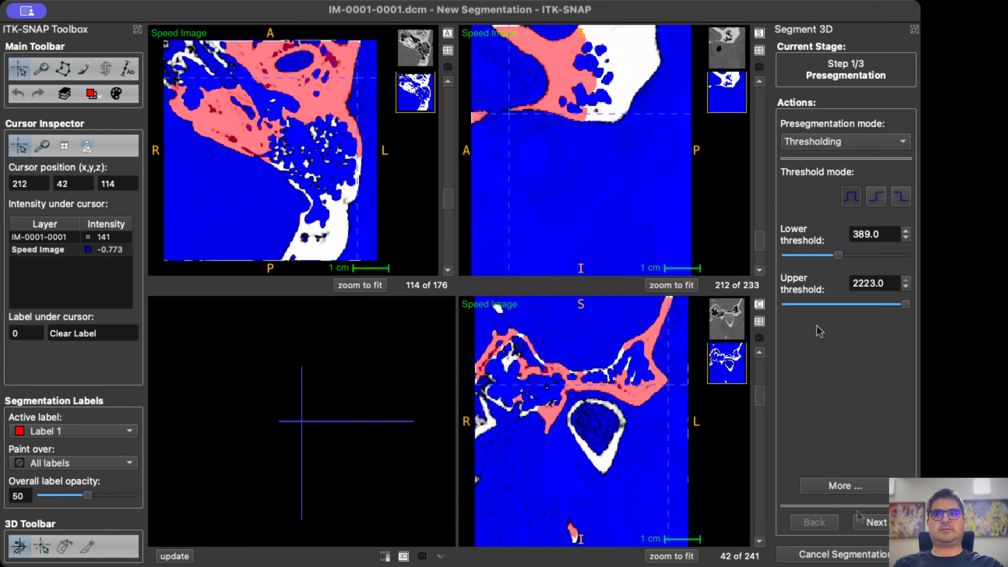
pyautogui.click(875, 523)
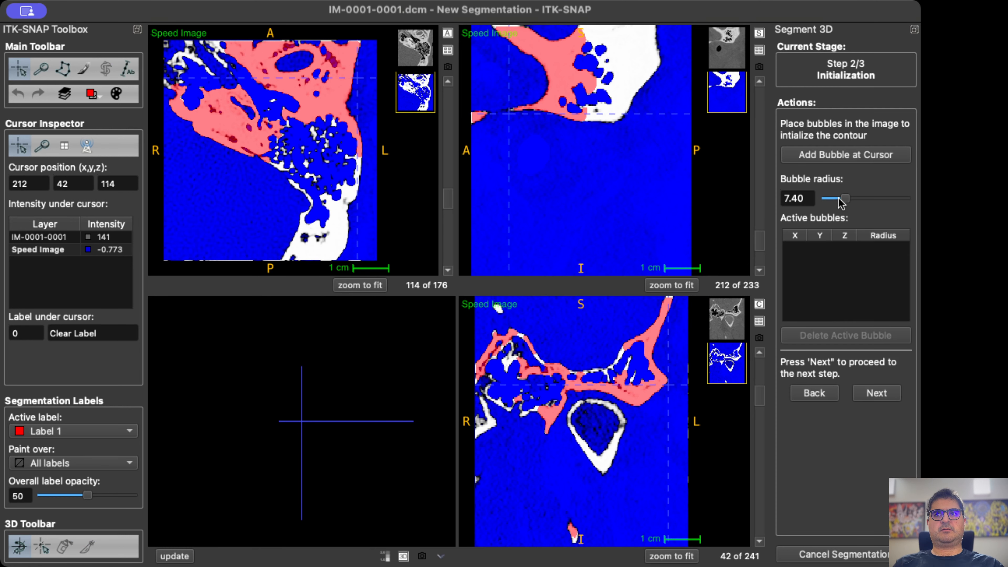
# Set the bubble radius to 3.30 and add a bubble in the unfilled lateral bone at 212, 182, 152.
pyautogui.moveTo(839, 198); pyautogui.dragTo(830, 198)
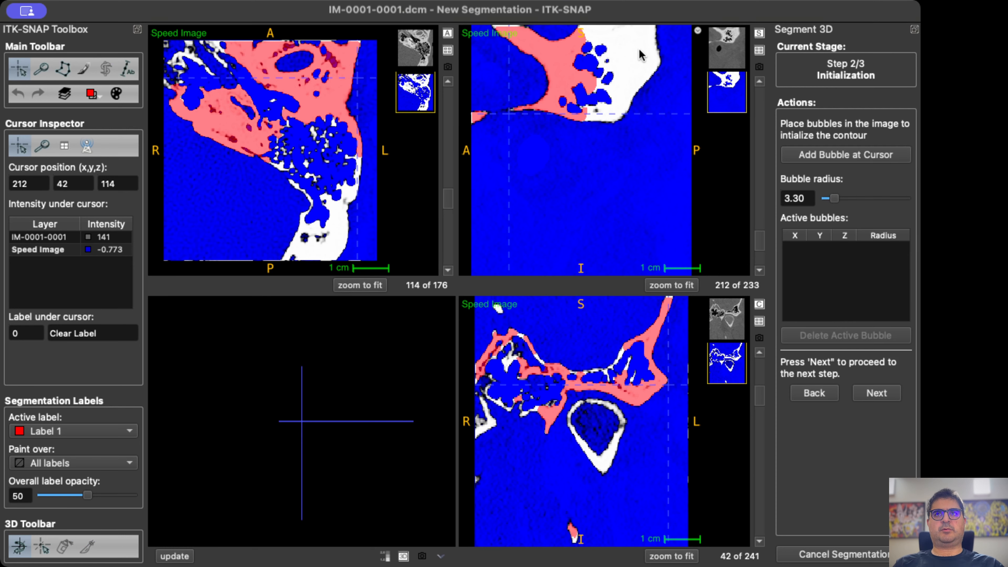
pyautogui.click(637, 60)
pyautogui.click(863, 156)
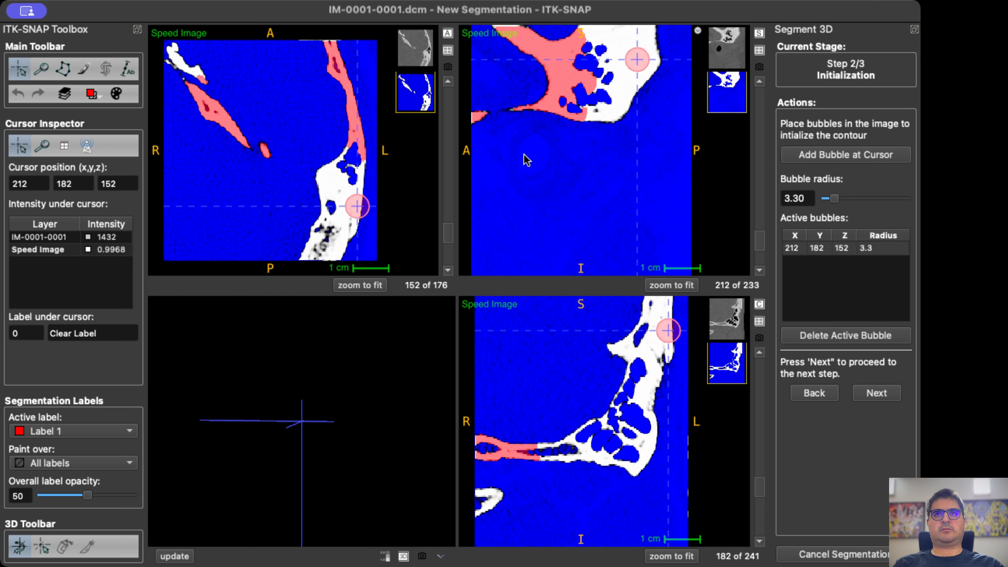
# Add a bubble of radius 3.3 in the posterior bone of axial slice 140, at 192, 203, 140.
pyautogui.scroll(-13, 340, 217)
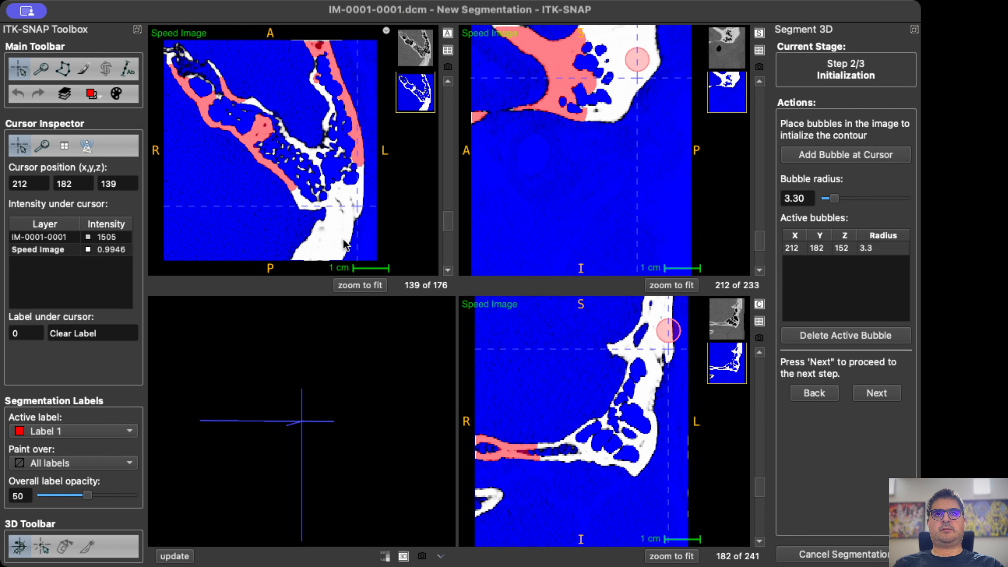
pyautogui.scroll(1, 344, 244)
pyautogui.click(339, 227)
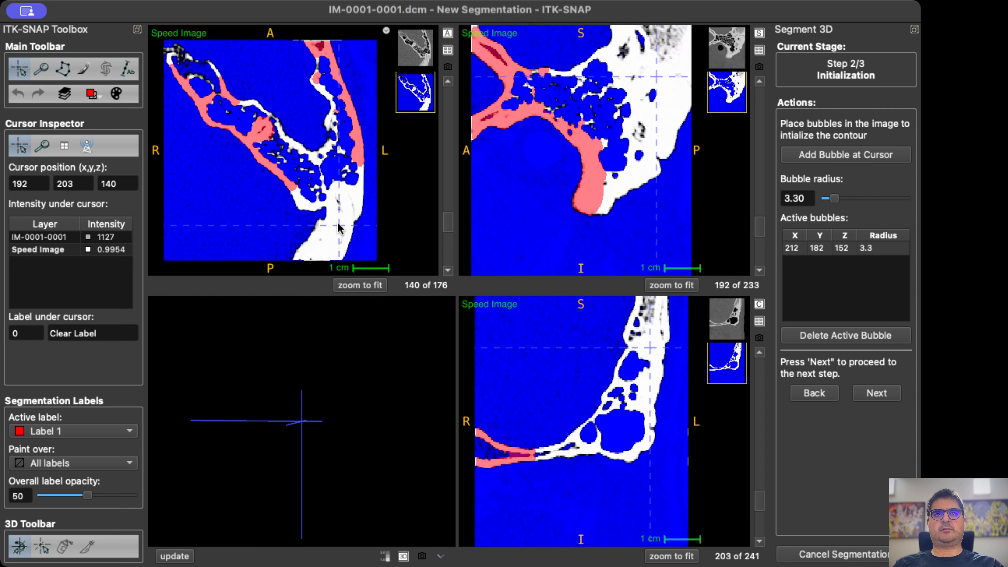
pyautogui.click(827, 156)
# Add a bubble of radius 1.80 in the lower mastoid bone at 186, 177, 64, also reducing the bubble at 192, 203, 140 to 1.8.
pyautogui.scroll(-20, 636, 381)
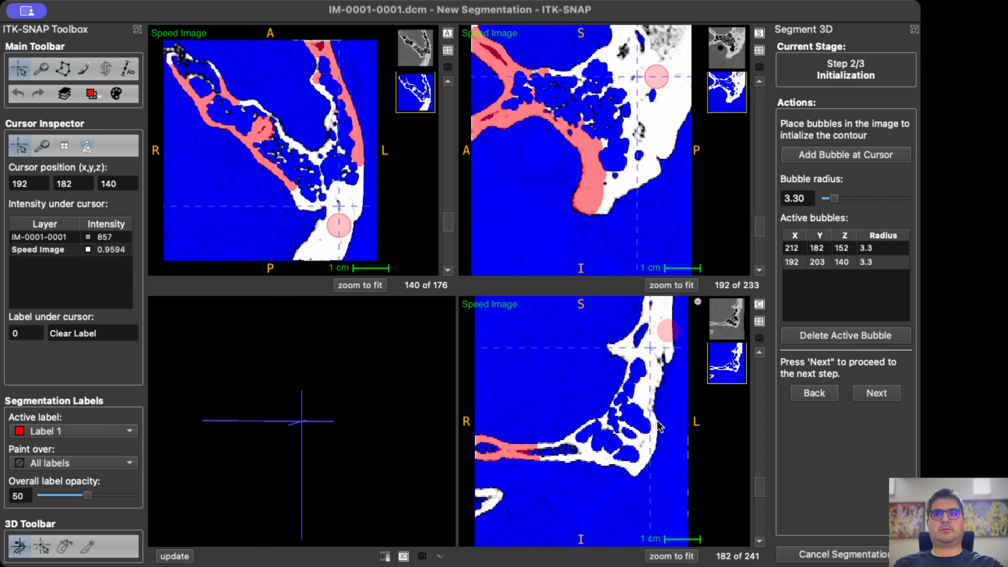
pyautogui.click(646, 456)
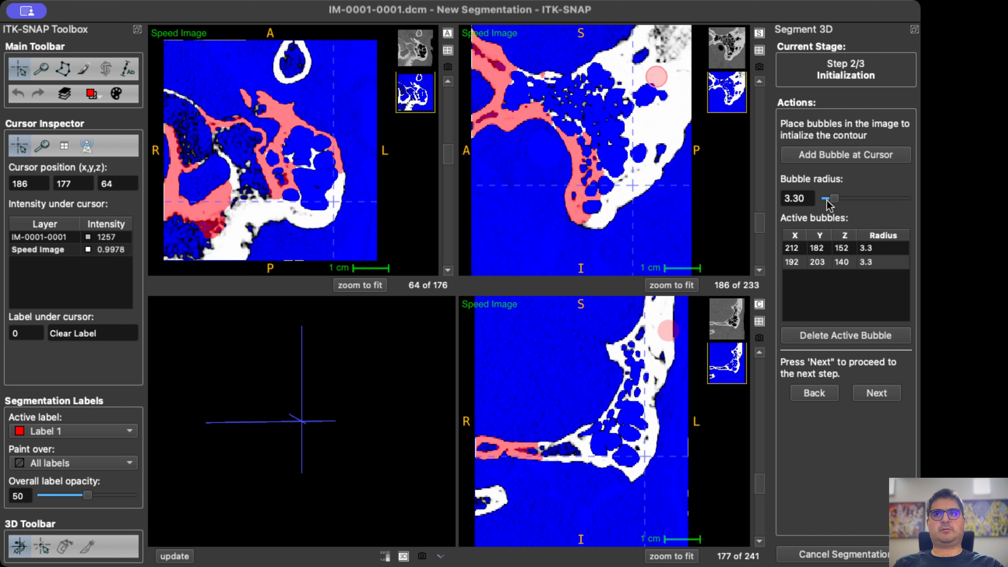
pyautogui.moveTo(832, 199); pyautogui.dragTo(829, 199)
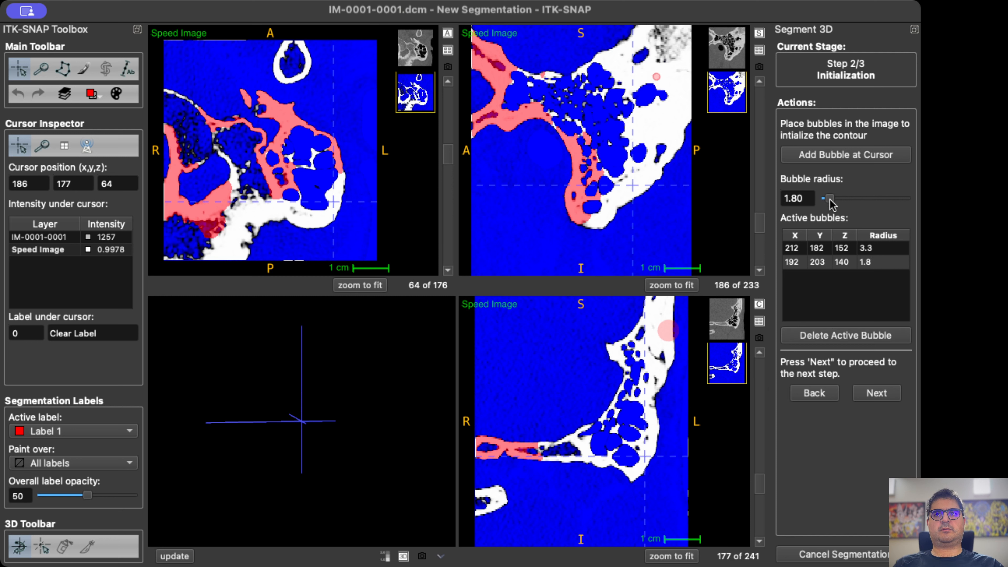
pyautogui.click(845, 156)
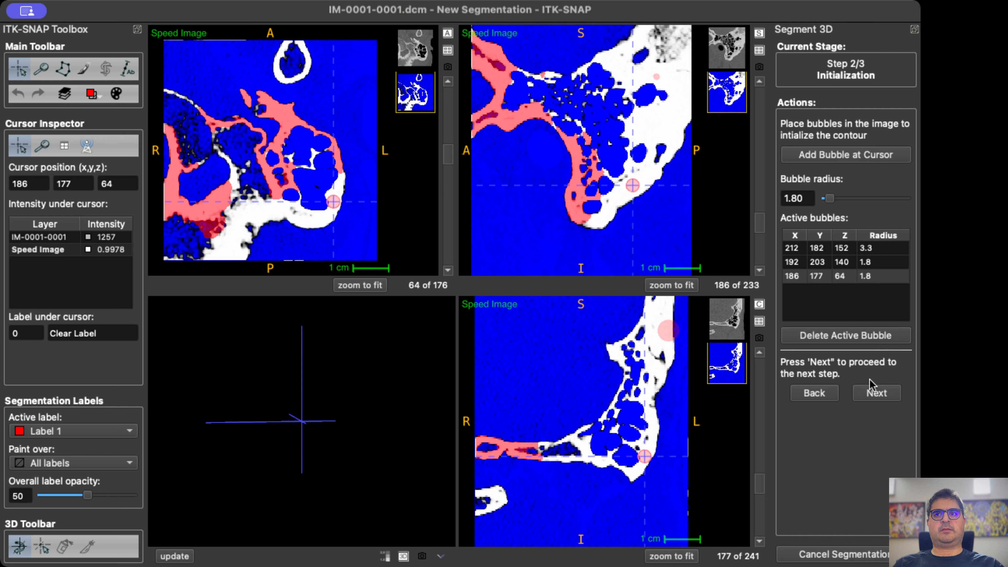
# Proceed to the evolution stage and start growing the contour from the existing segmentation and the added bubbles.
pyautogui.click(873, 392)
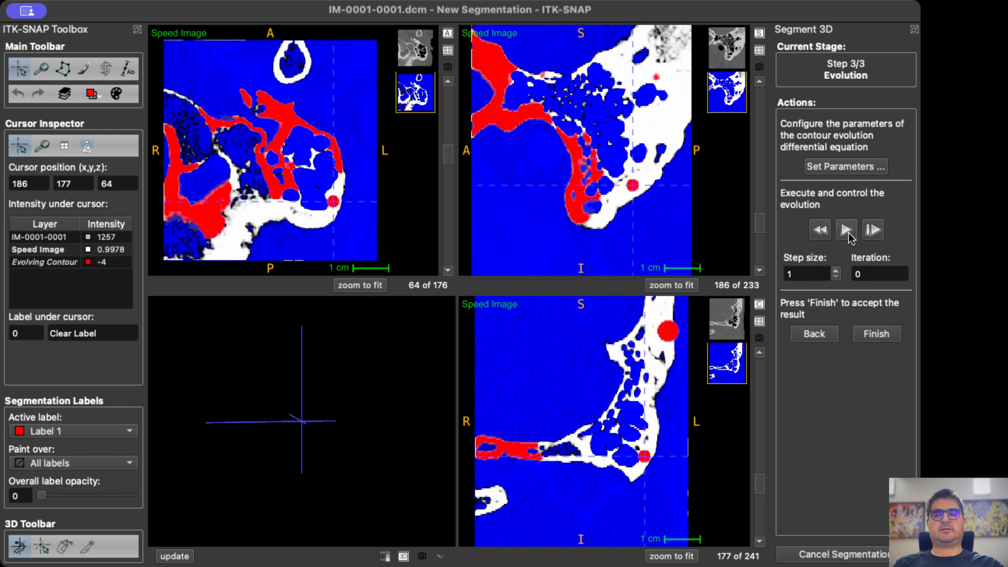
pyautogui.click(845, 230)
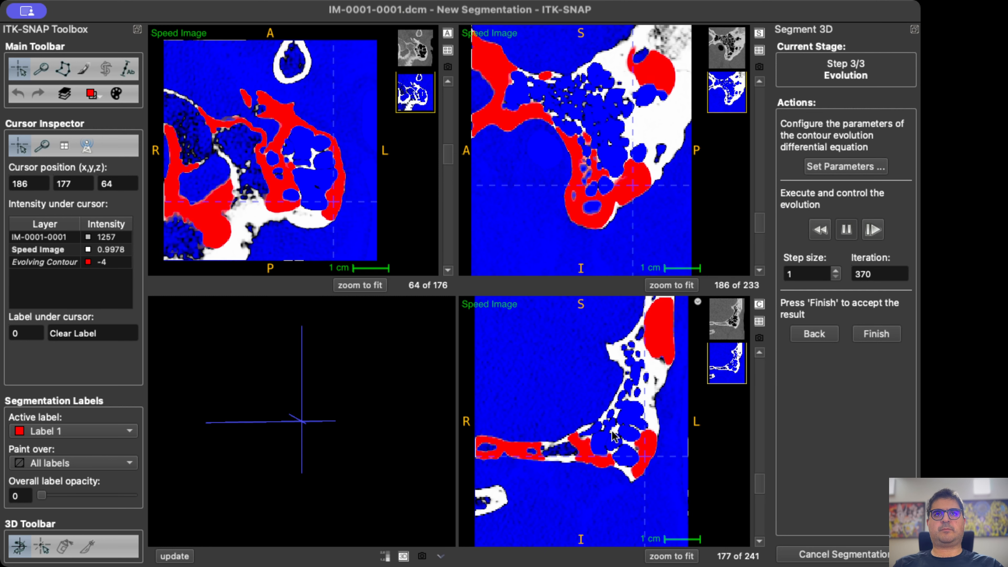
# Examine how the evolving contour fills the bone through coronal slices 174 to 87 while the evolution runs.
pyautogui.scroll(-3, 635, 461)
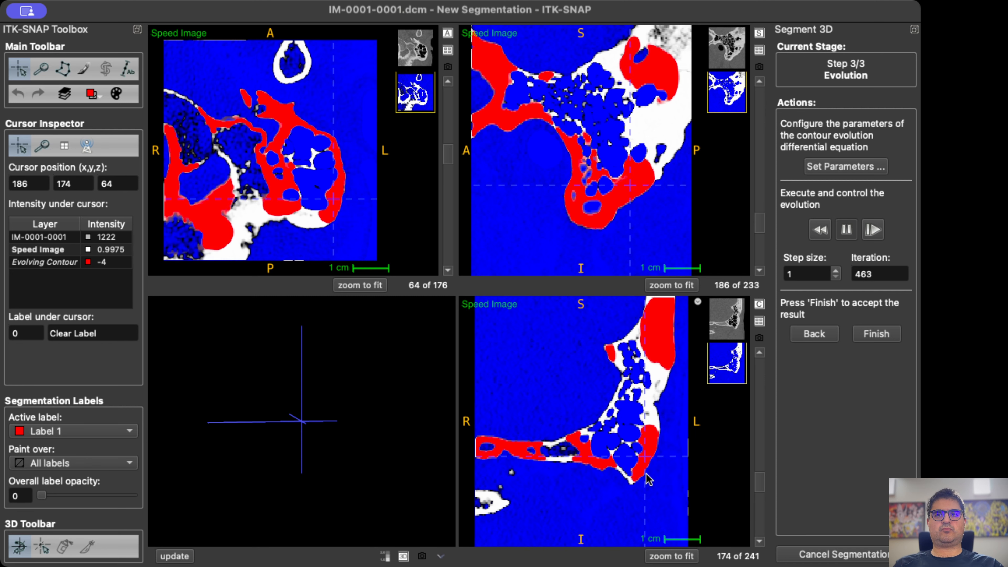
pyautogui.scroll(-8, 647, 479)
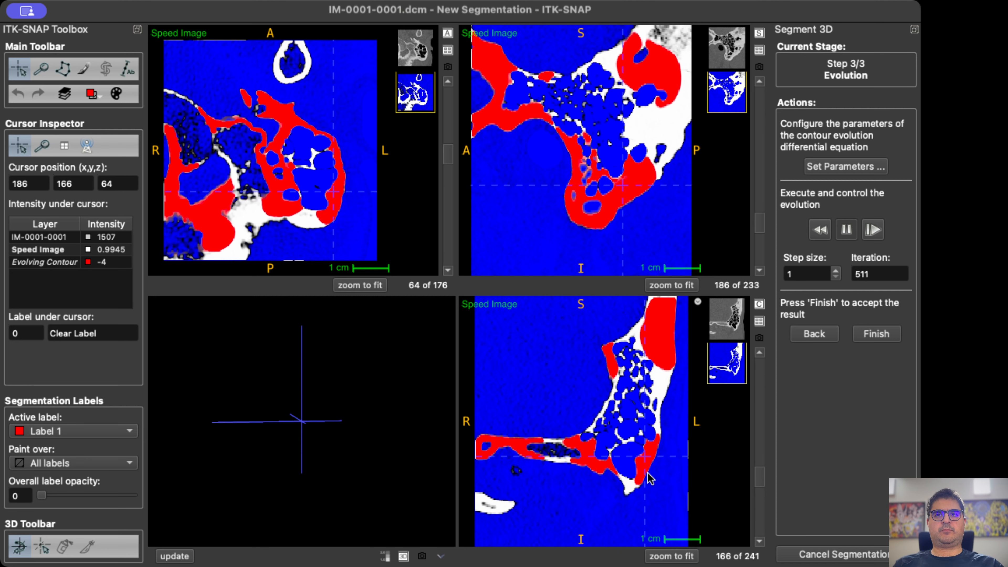
pyautogui.scroll(-9, 651, 479)
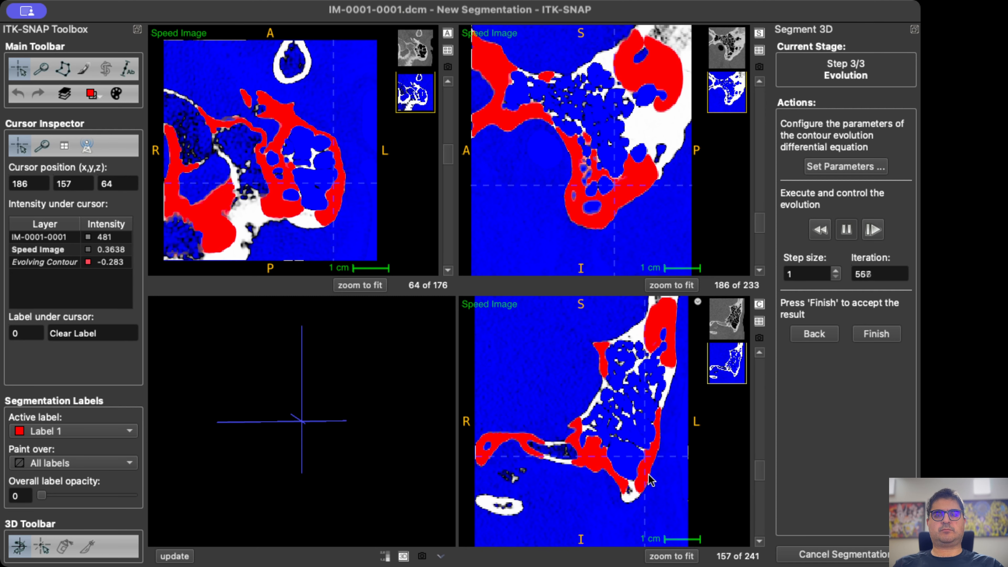
pyautogui.scroll(-6, 650, 480)
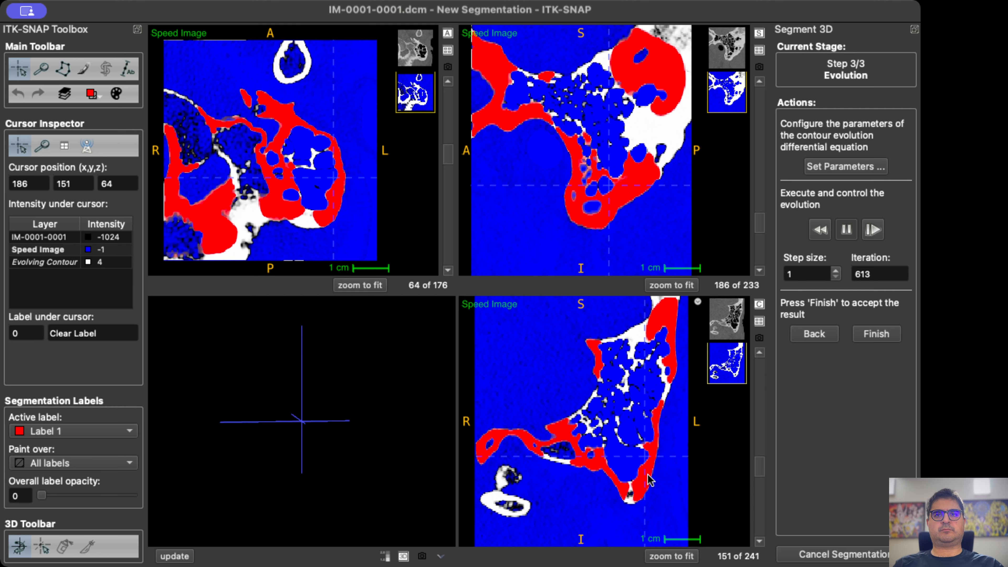
pyautogui.scroll(-9, 649, 480)
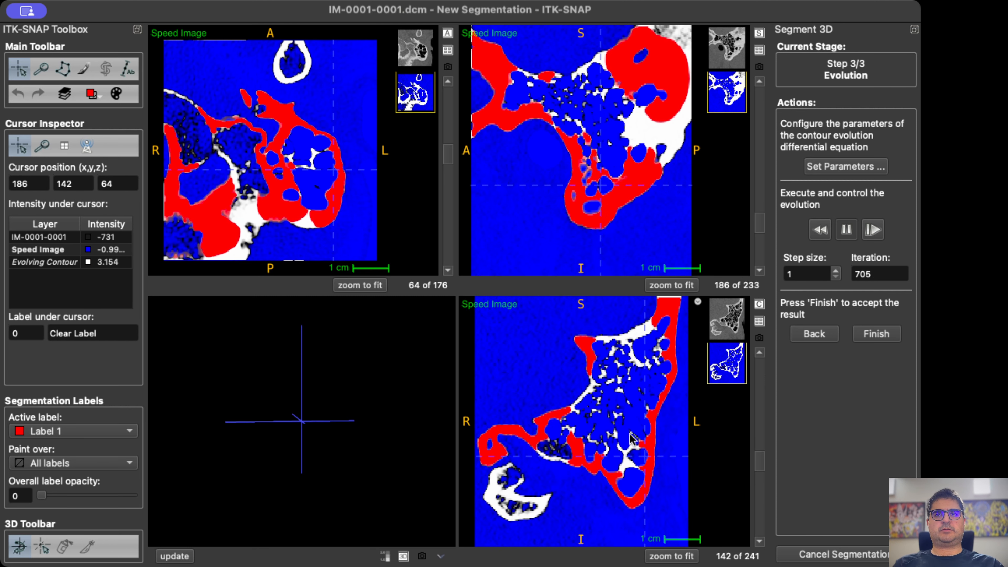
pyautogui.scroll(-16, 634, 439)
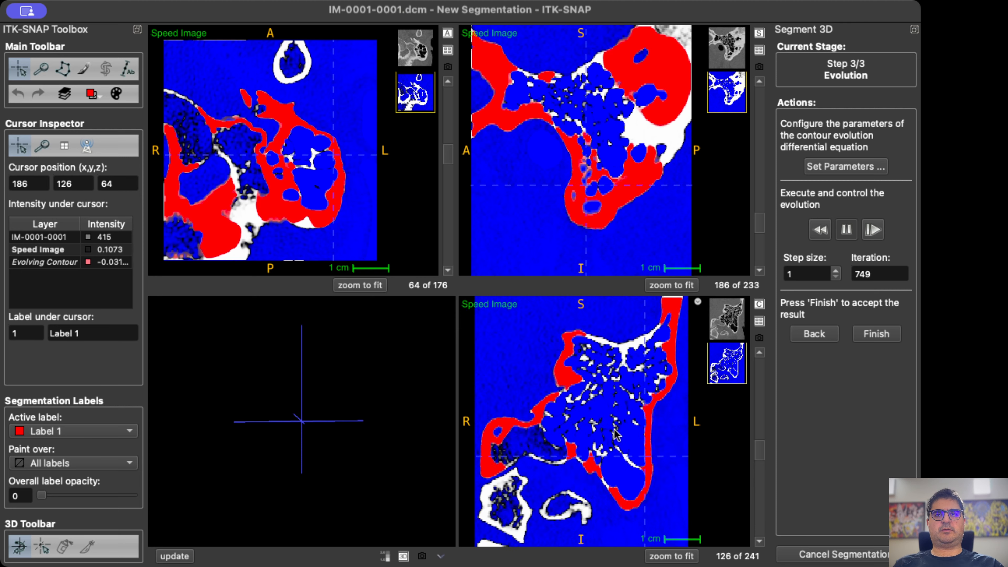
pyautogui.scroll(-17, 616, 435)
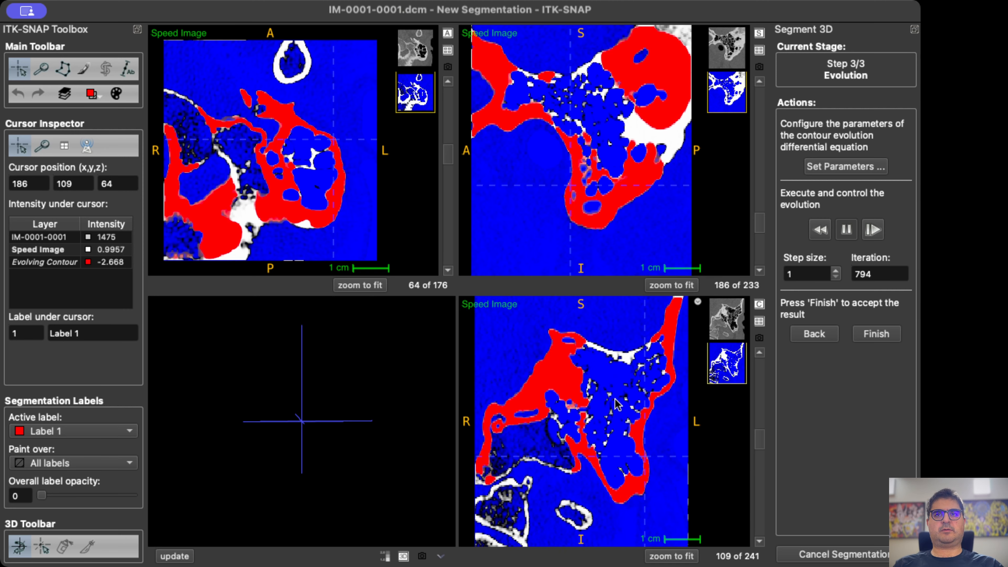
pyautogui.scroll(-11, 617, 404)
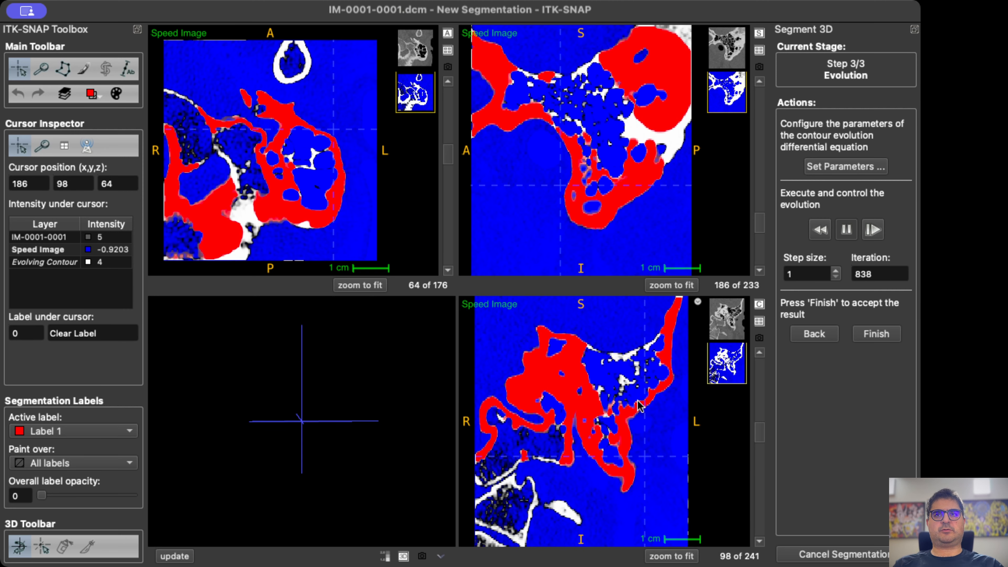
pyautogui.scroll(-3, 635, 366)
pyautogui.scroll(-8, 634, 369)
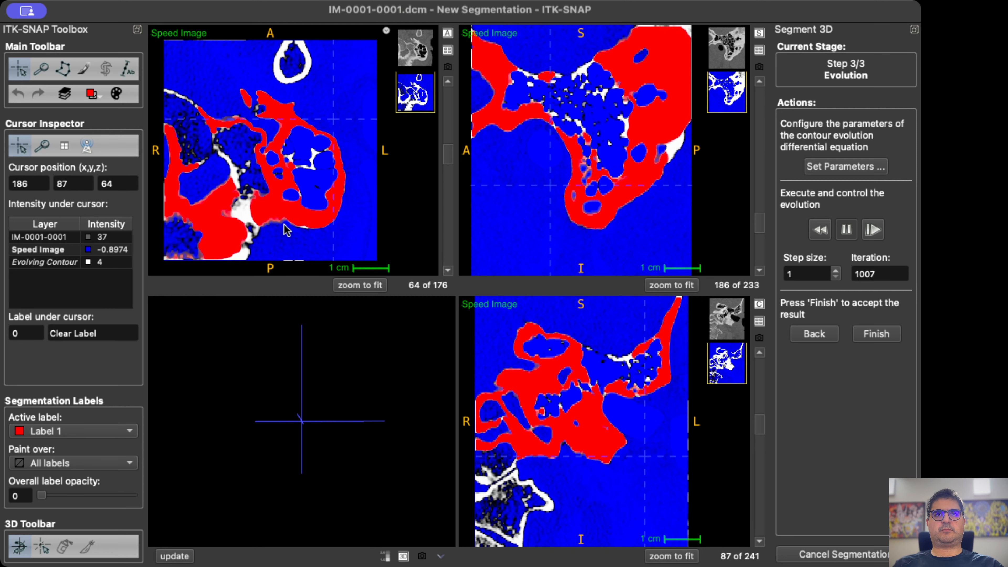
# Check the contour's growth in the posterior bone between axial slices 57 and 64, and pause the evolution.
pyautogui.scroll(5, 287, 229)
pyautogui.scroll(-8, 286, 229)
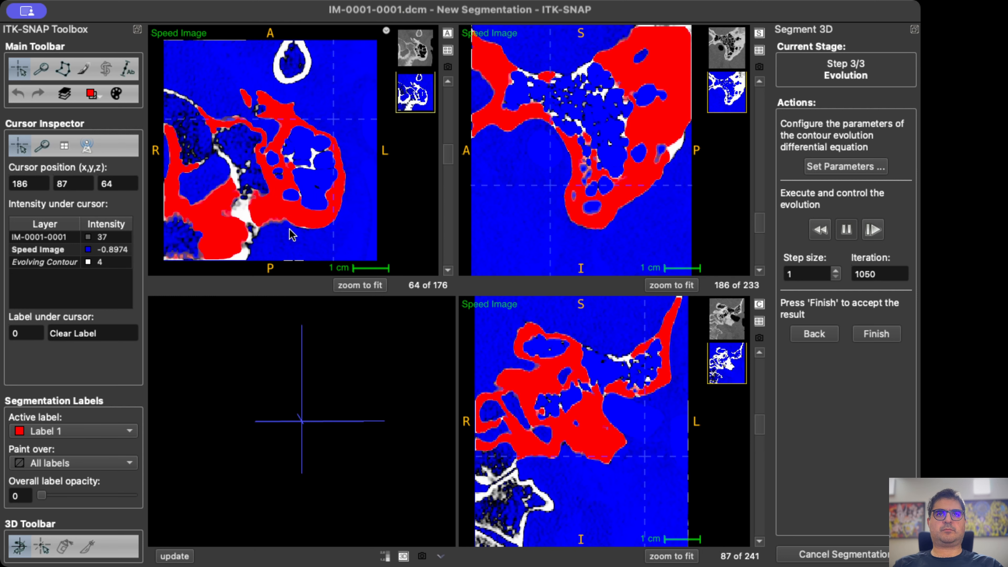
pyautogui.scroll(-4, 299, 234)
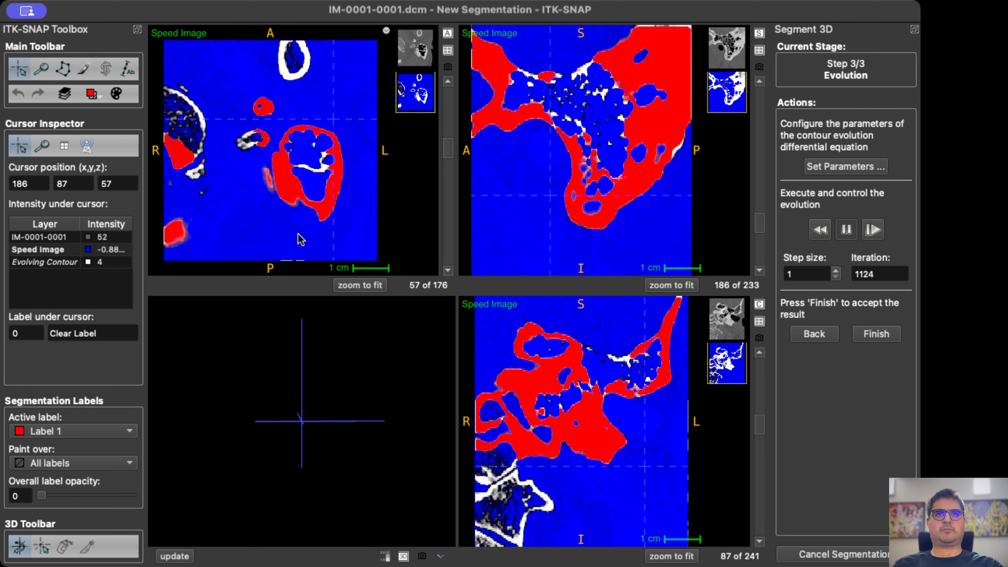
pyautogui.scroll(7, 299, 234)
pyautogui.click(847, 230)
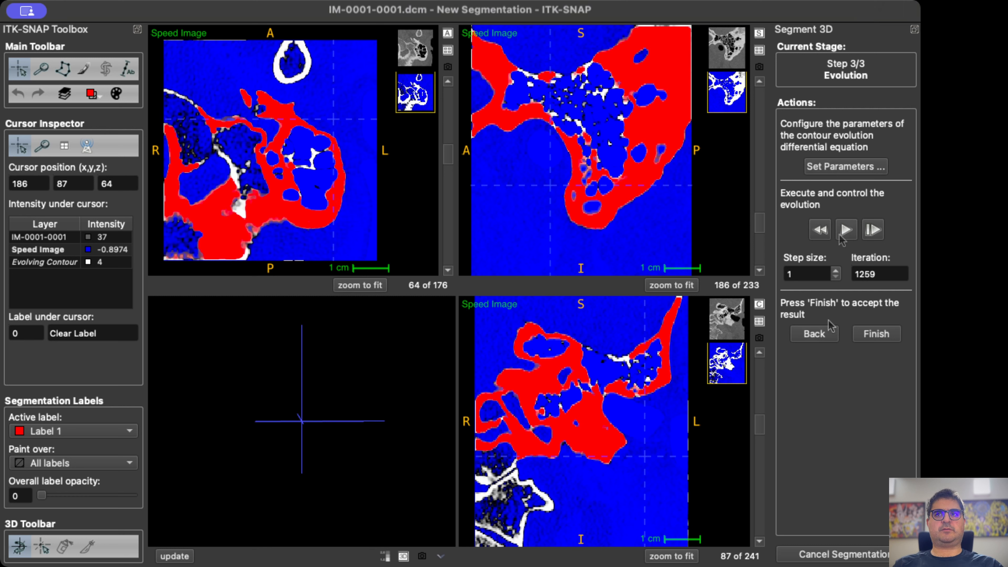
# Resume the contour evolution and check the fill of the lower bone between axial slices 40 and 66.
pyautogui.click(843, 233)
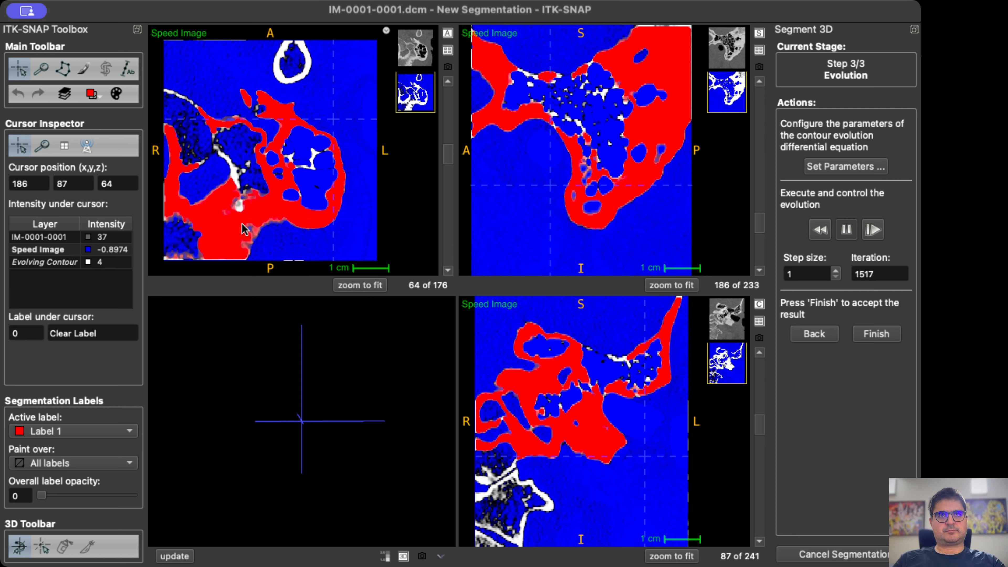
pyautogui.scroll(-8, 246, 230)
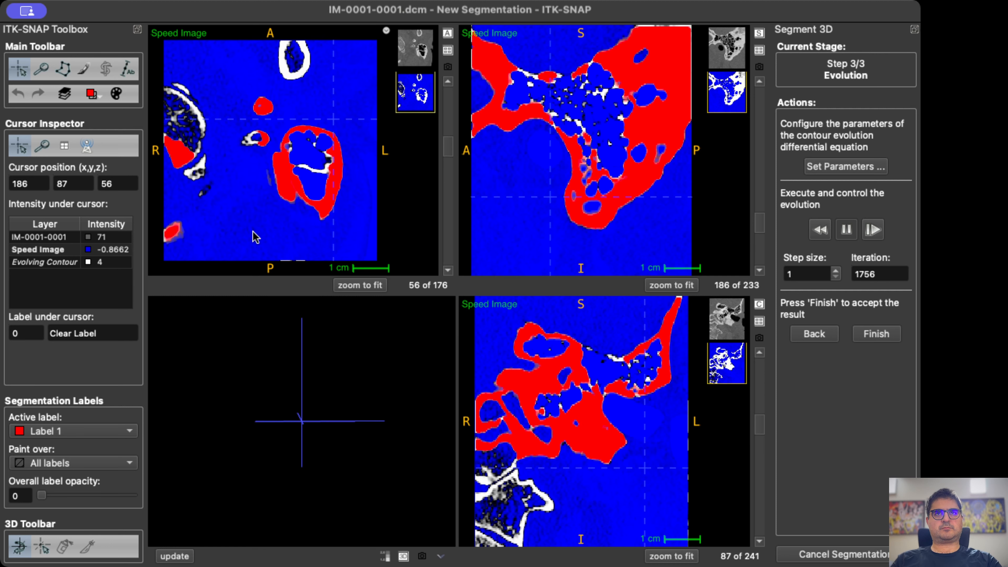
pyautogui.scroll(-16, 258, 237)
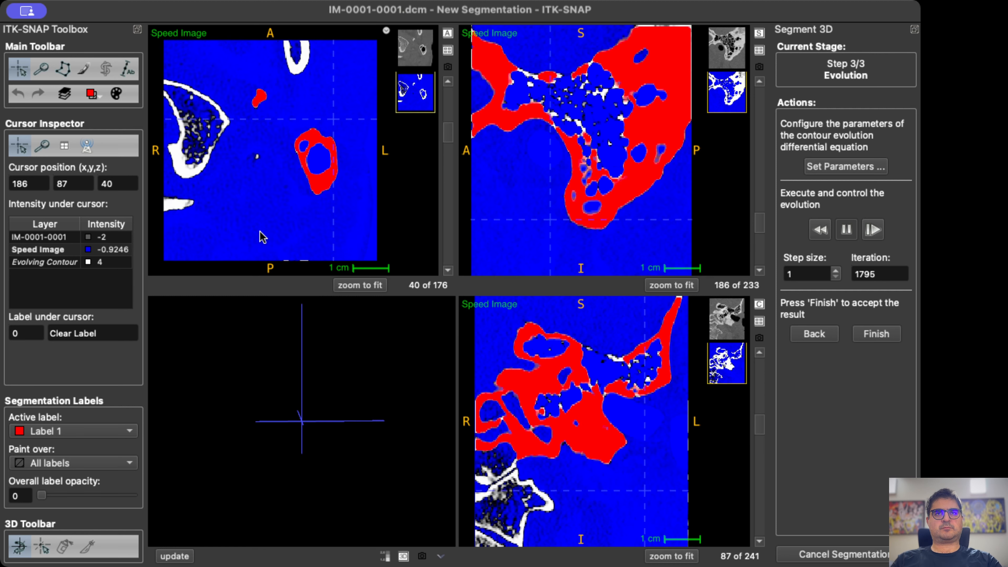
pyautogui.scroll(9, 263, 237)
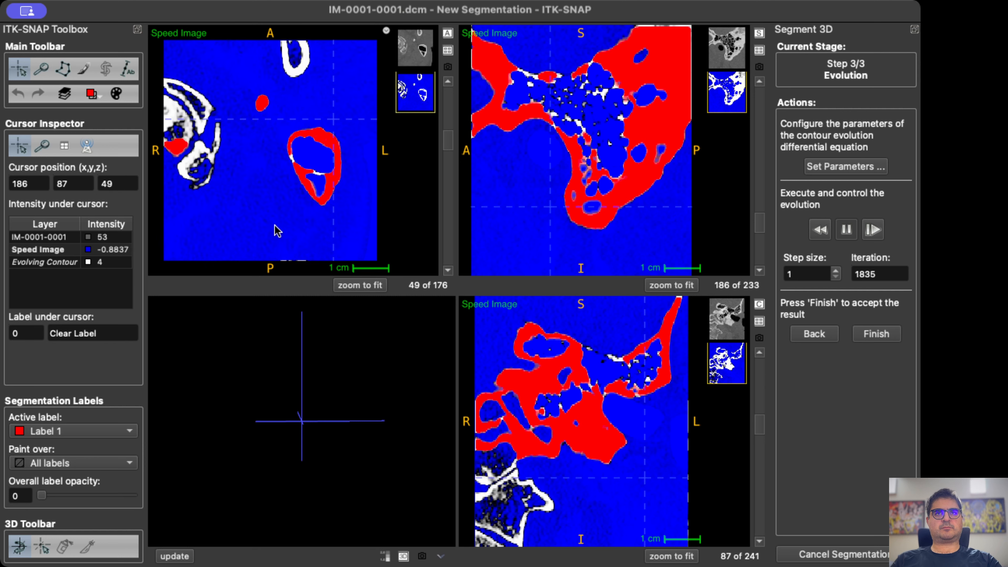
pyautogui.scroll(16, 277, 230)
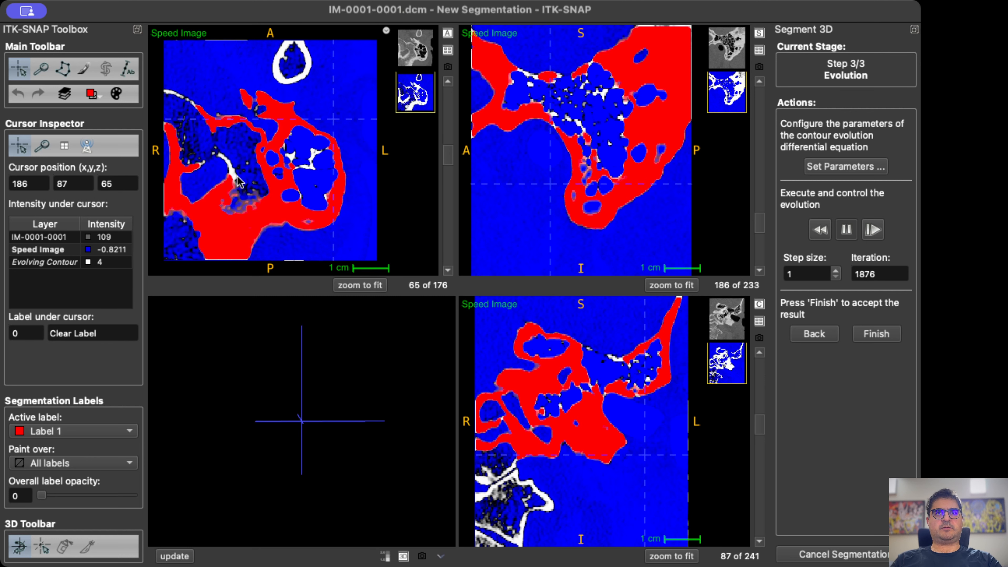
pyautogui.scroll(-6, 240, 183)
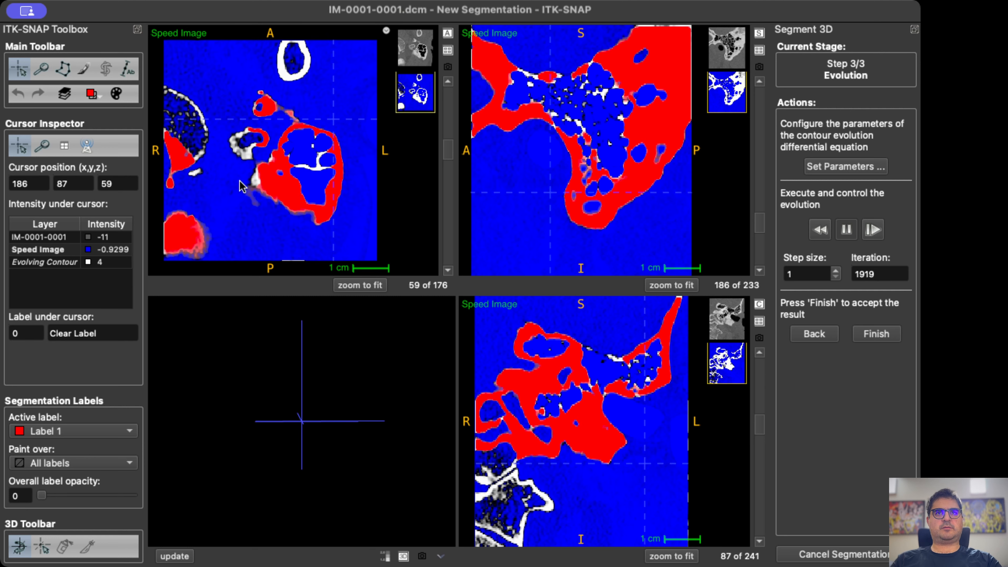
pyautogui.scroll(7, 254, 194)
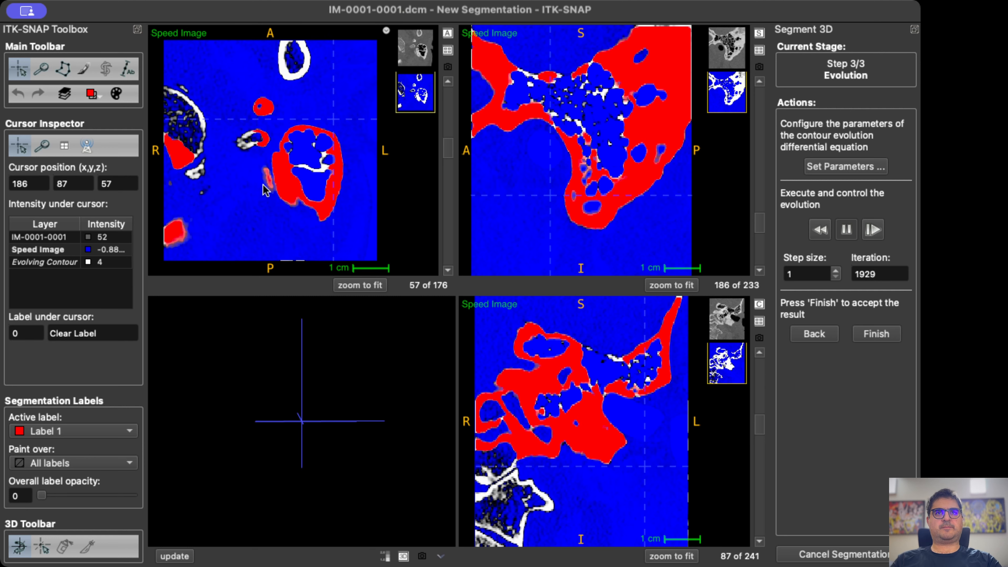
pyautogui.scroll(1, 278, 205)
# Accept the evolved contour, update the 3D model, and inspect the segmented temporal bone up close from several angles.
pyautogui.click(876, 334)
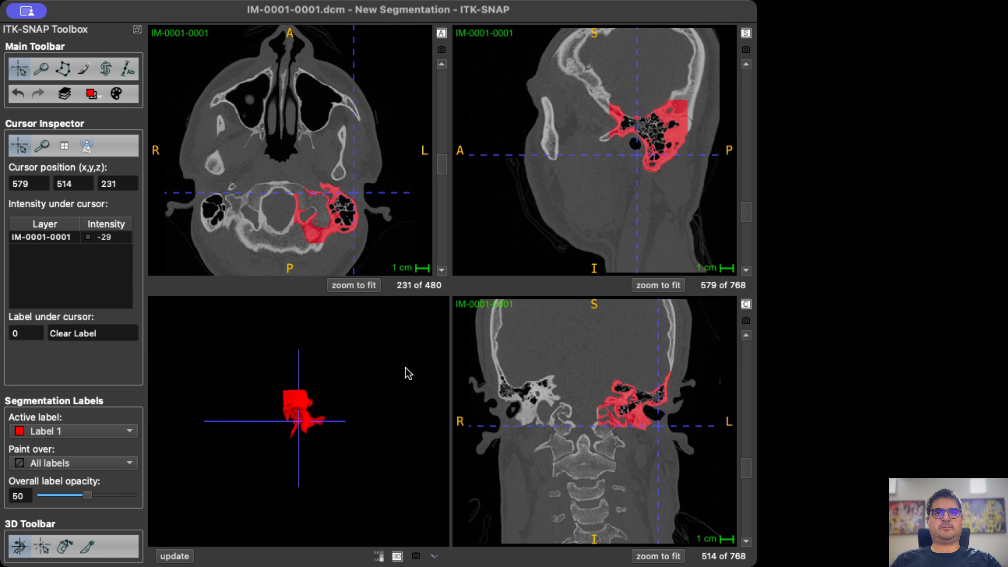
pyautogui.click(178, 558)
pyautogui.scroll(8, 274, 427)
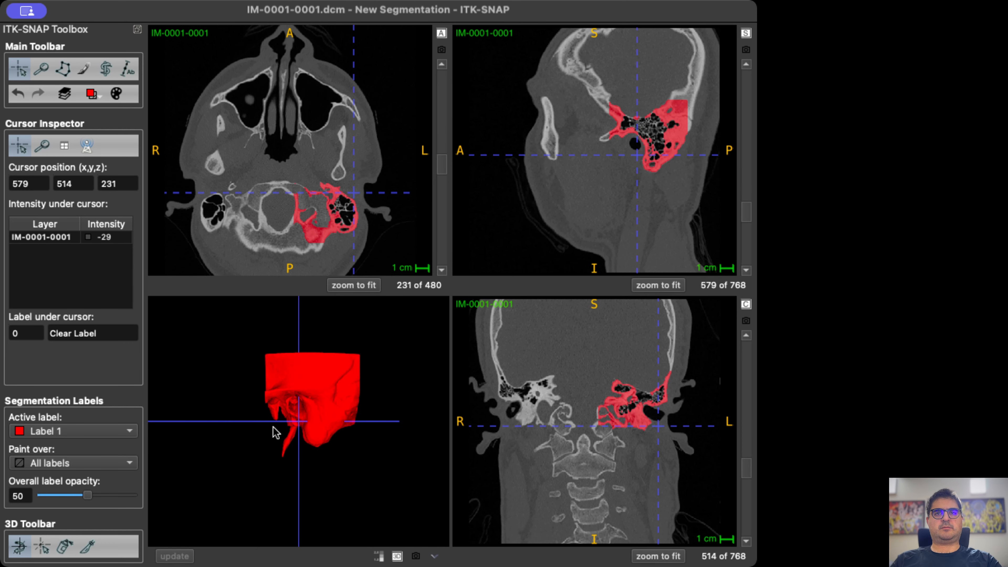
pyautogui.moveTo(323, 422); pyautogui.dragTo(340, 406)
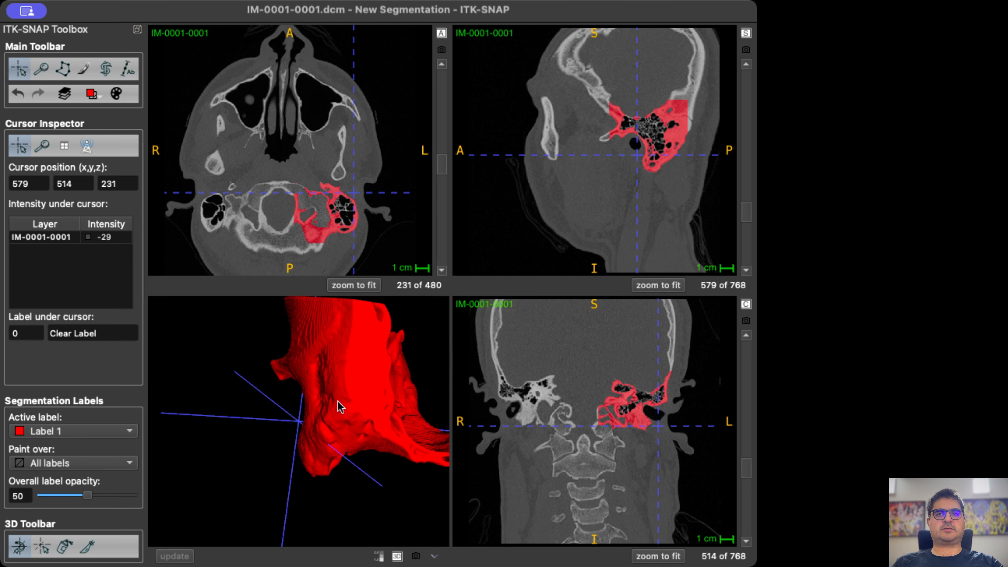
pyautogui.moveTo(290, 431); pyautogui.dragTo(360, 431)
pyautogui.moveTo(242, 407); pyautogui.dragTo(332, 413)
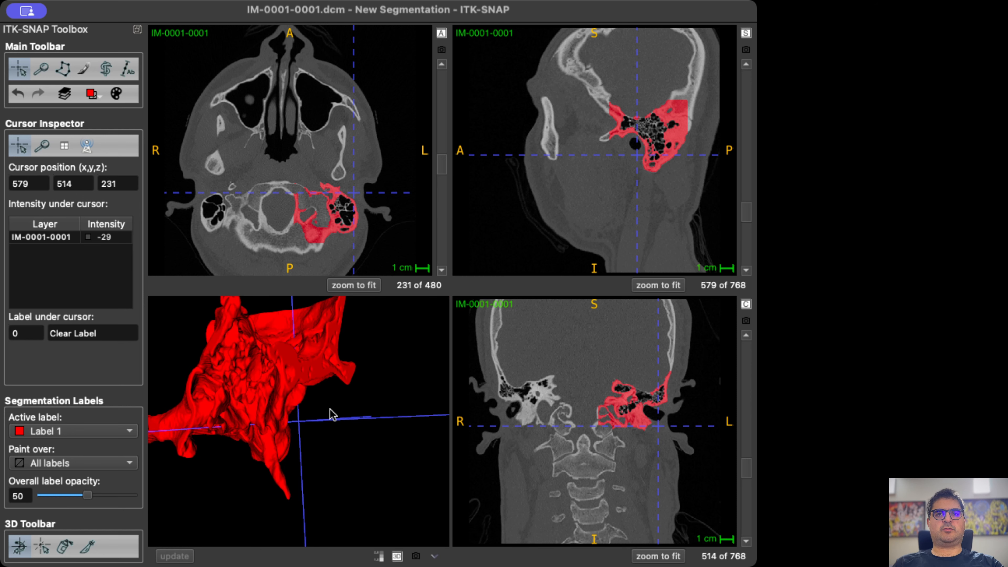
pyautogui.moveTo(225, 413); pyautogui.dragTo(348, 415)
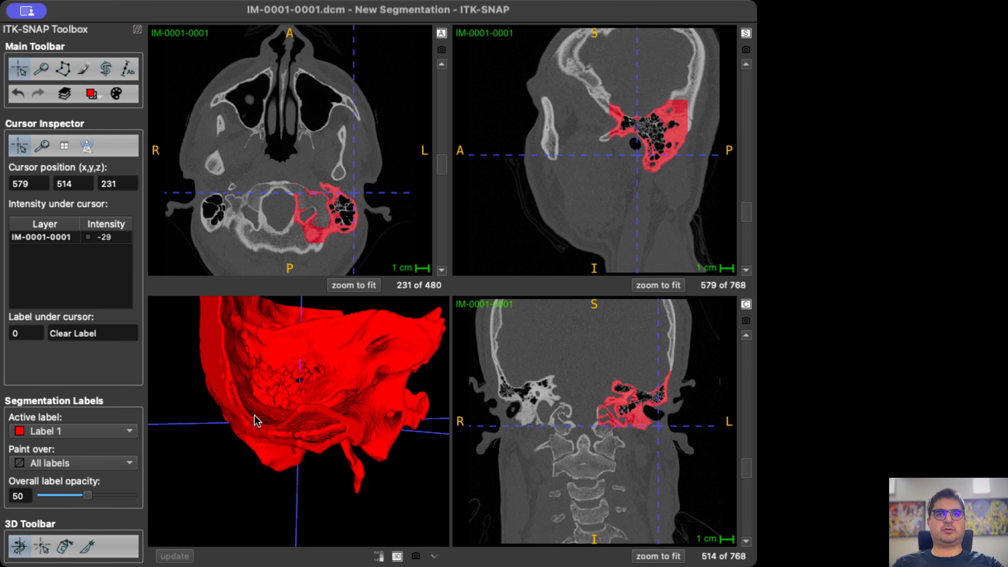
pyautogui.moveTo(256, 420); pyautogui.dragTo(326, 302)
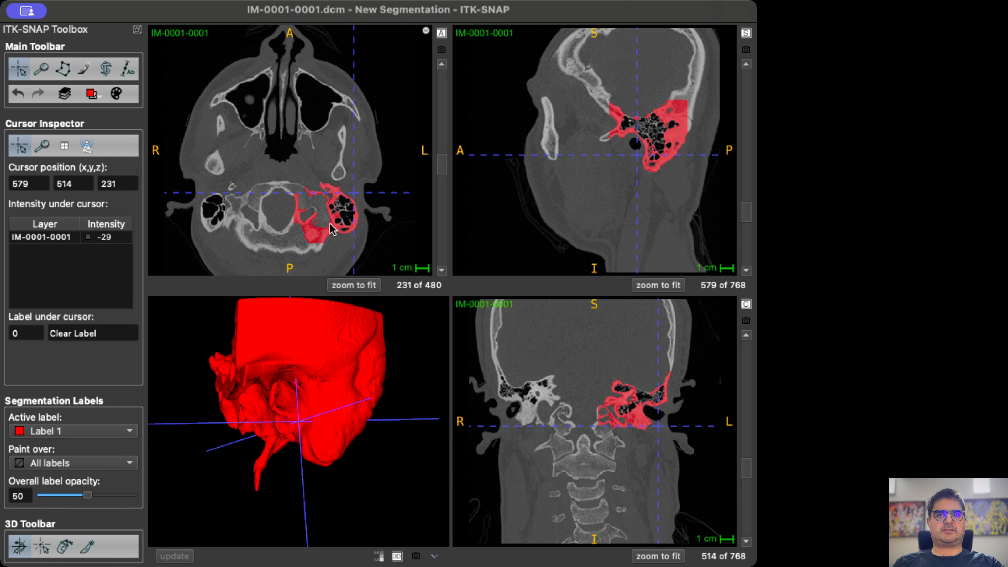
# Examine the label's coverage of the left temporal bone up close through axial slices 231 to 279 of the full image.
pyautogui.moveTo(335, 224); pyautogui.dragTo(310, 188, button='right')
pyautogui.moveTo(185, 232); pyautogui.dragTo(199, 249)
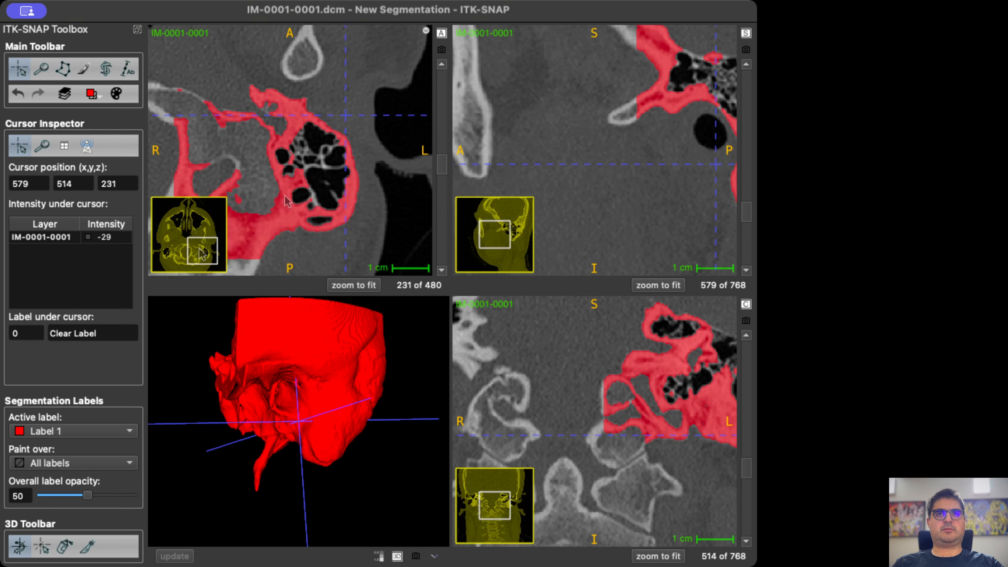
pyautogui.scroll(5, 298, 169)
pyautogui.scroll(-19, 288, 185)
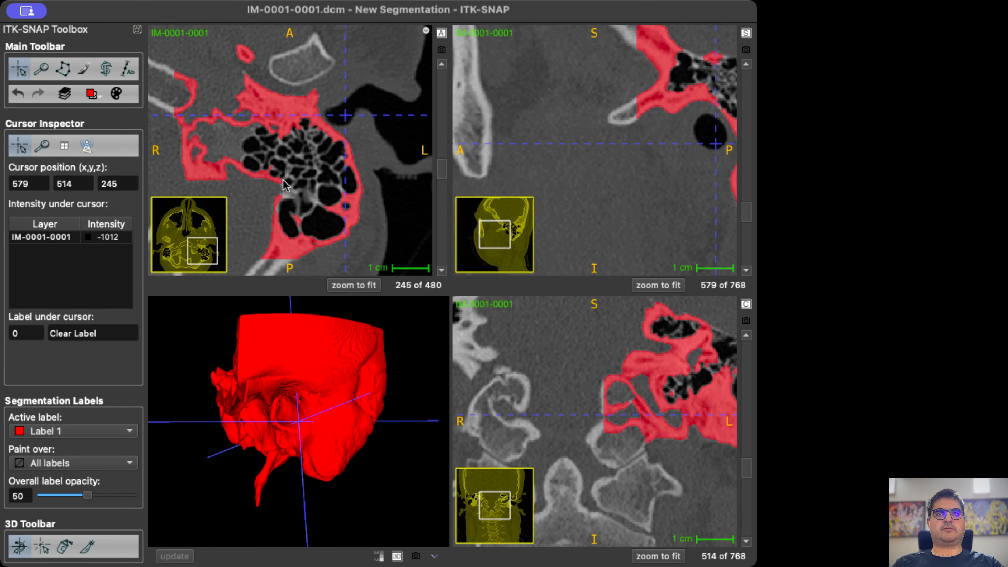
pyautogui.scroll(-20, 282, 192)
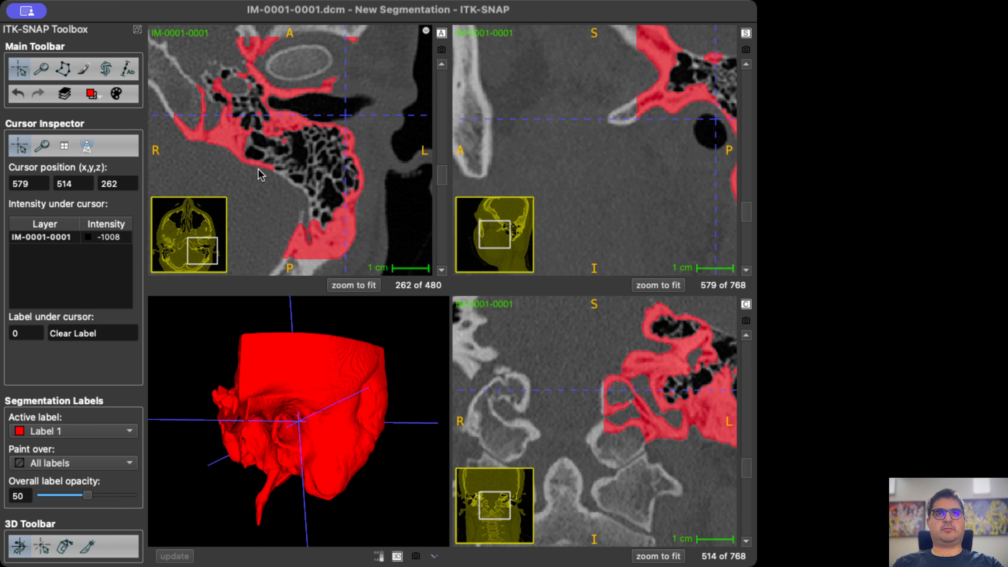
pyautogui.scroll(-18, 269, 171)
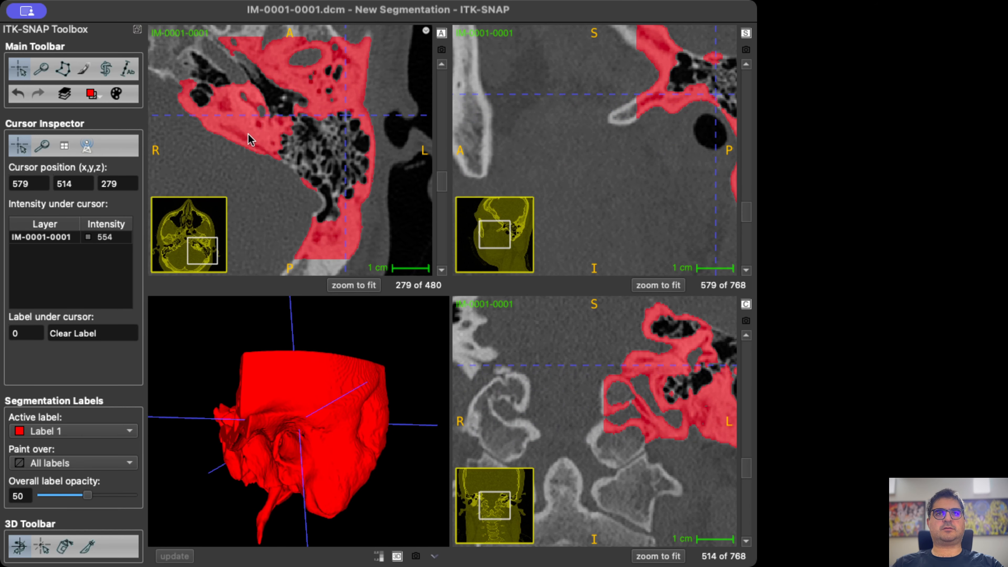
# Prepare the paintbrush at size 3 for labelling the ossicles in the left middle ear on the axial slices.
pyautogui.scroll(-2, 262, 137)
pyautogui.scroll(4, 274, 135)
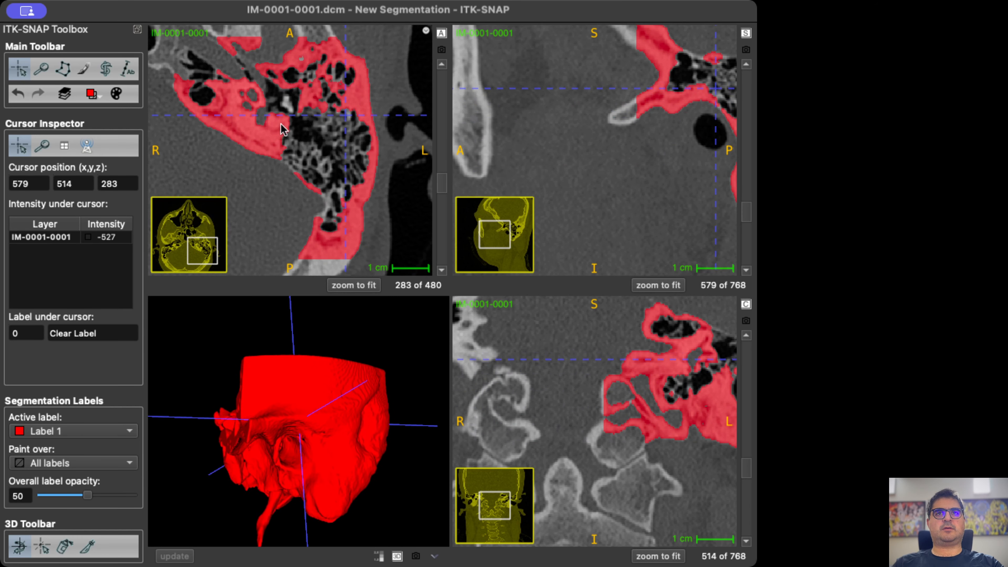
pyautogui.scroll(-1, 288, 103)
pyautogui.moveTo(290, 110); pyautogui.dragTo(288, 72, button='right')
pyautogui.moveTo(210, 225); pyautogui.dragTo(208, 220)
pyautogui.click(84, 69)
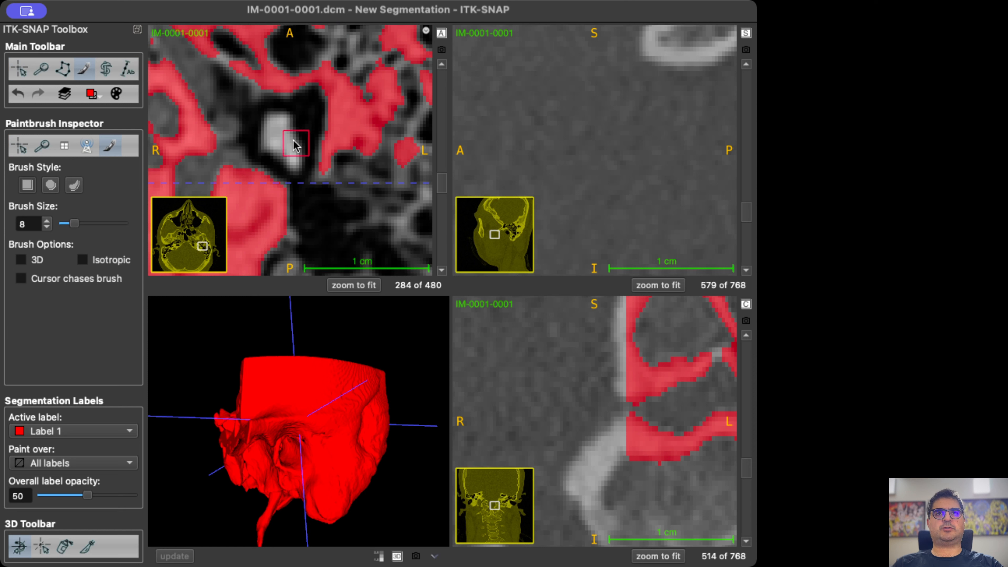
pyautogui.scroll(3, 278, 137)
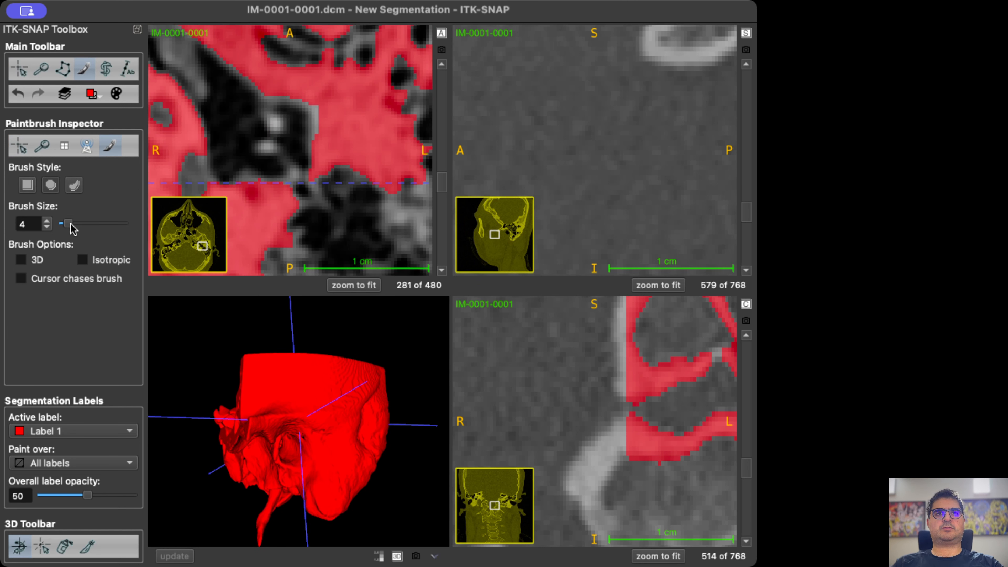
pyautogui.scroll(4, 250, 137)
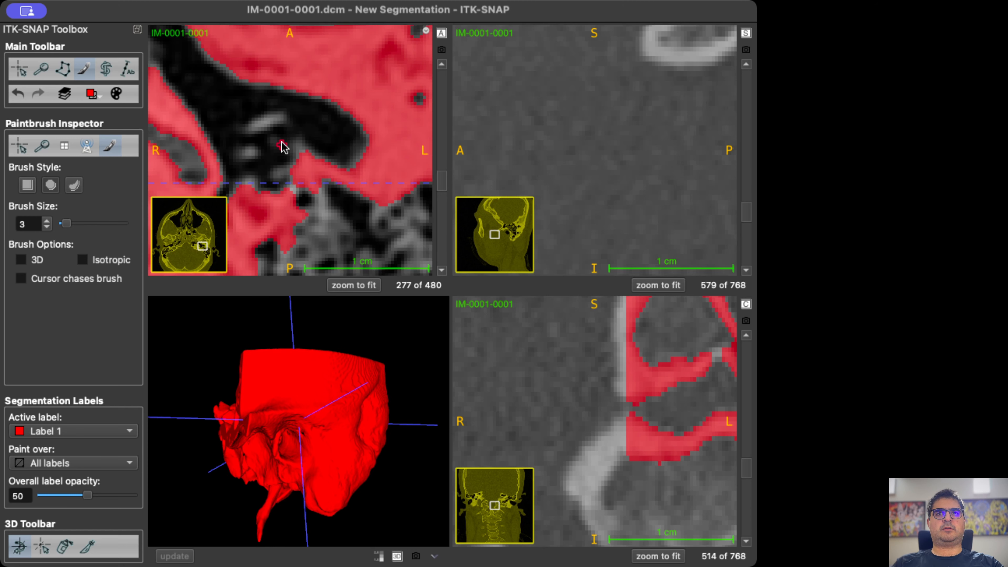
# Paint the upper part of the middle-ear ossicles with Label 1 on axial slices 288 down to 284.
pyautogui.scroll(-5, 280, 142)
pyautogui.scroll(-8, 295, 150)
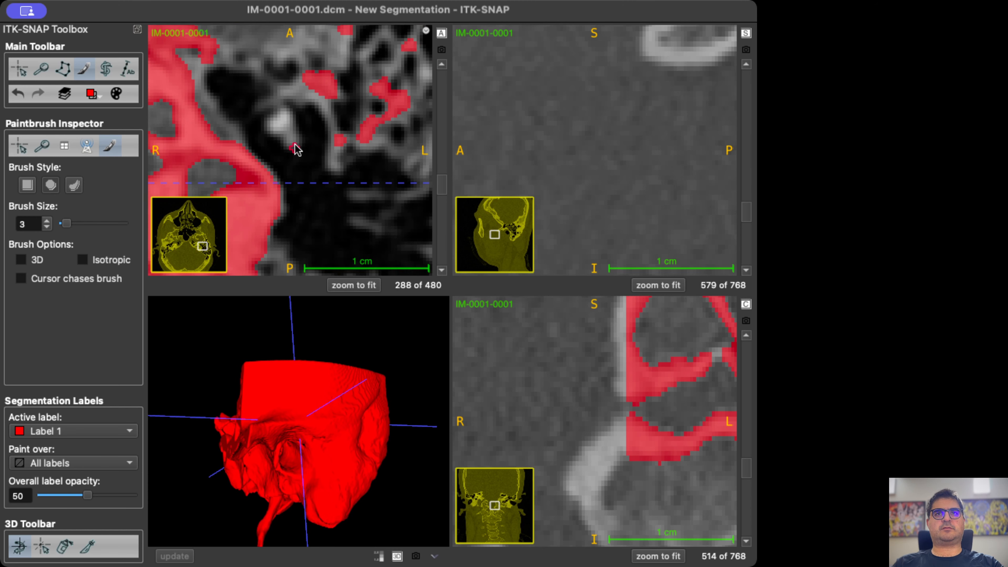
pyautogui.scroll(1, 294, 143)
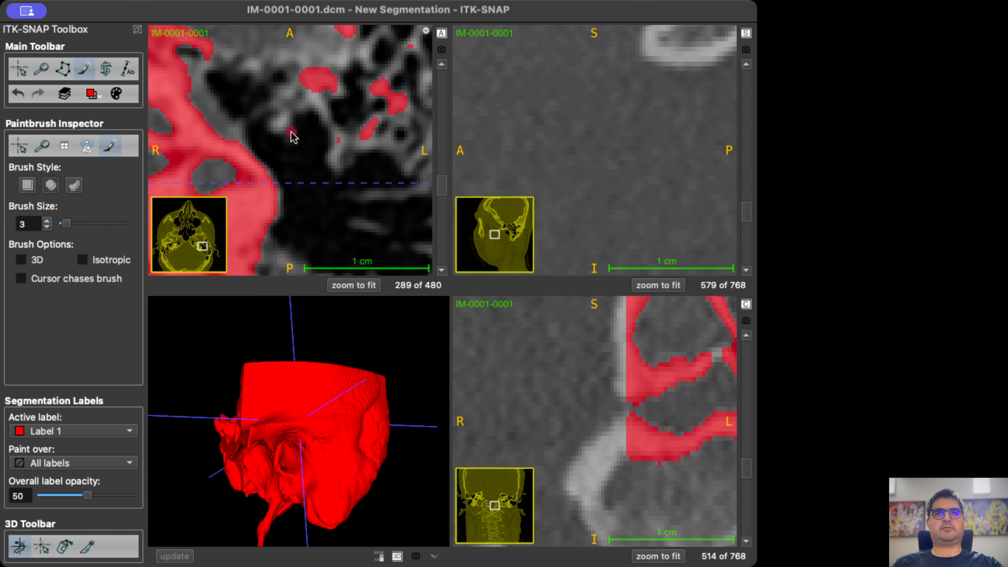
pyautogui.scroll(1, 287, 131)
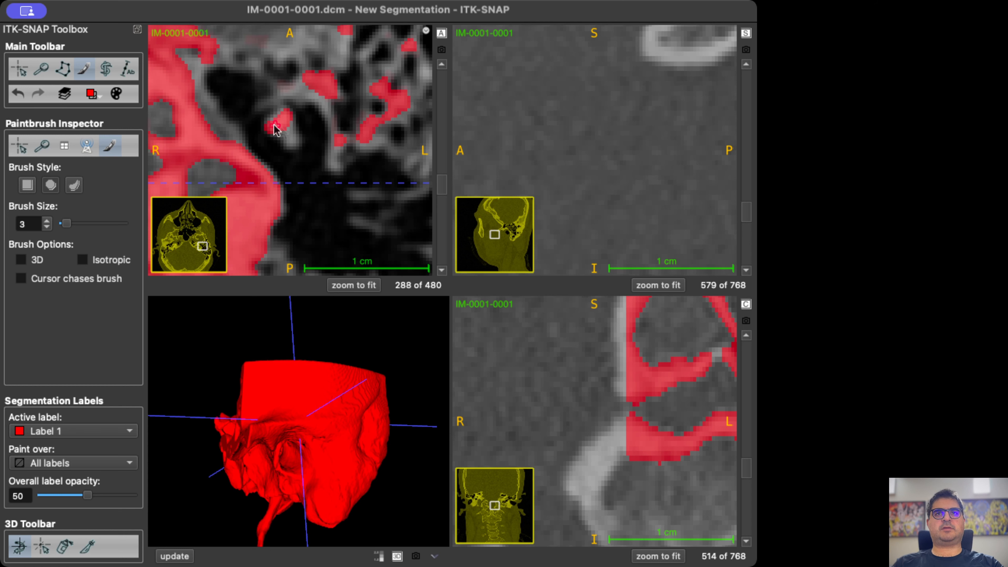
pyautogui.scroll(1, 276, 129)
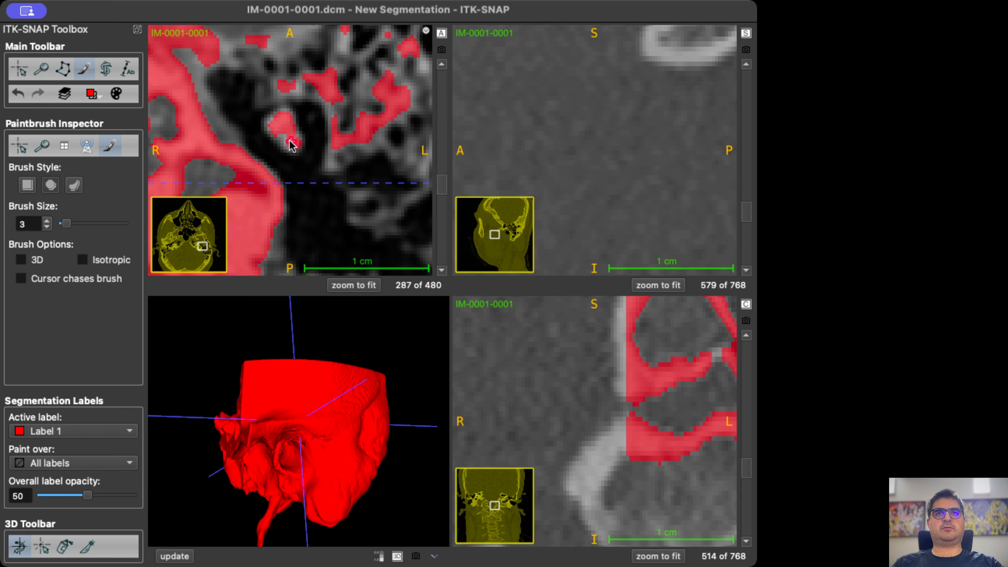
pyautogui.scroll(1, 292, 146)
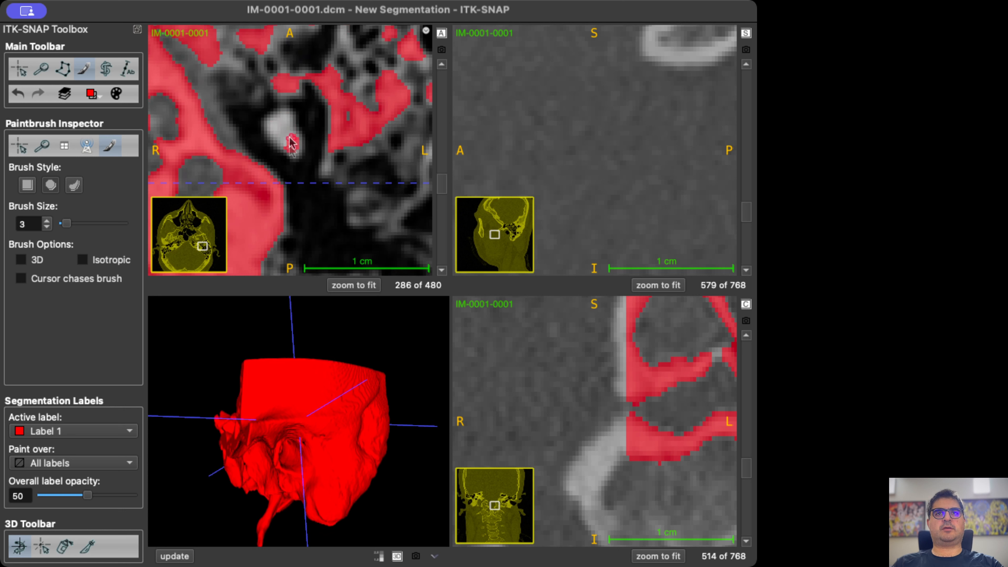
pyautogui.scroll(1, 289, 147)
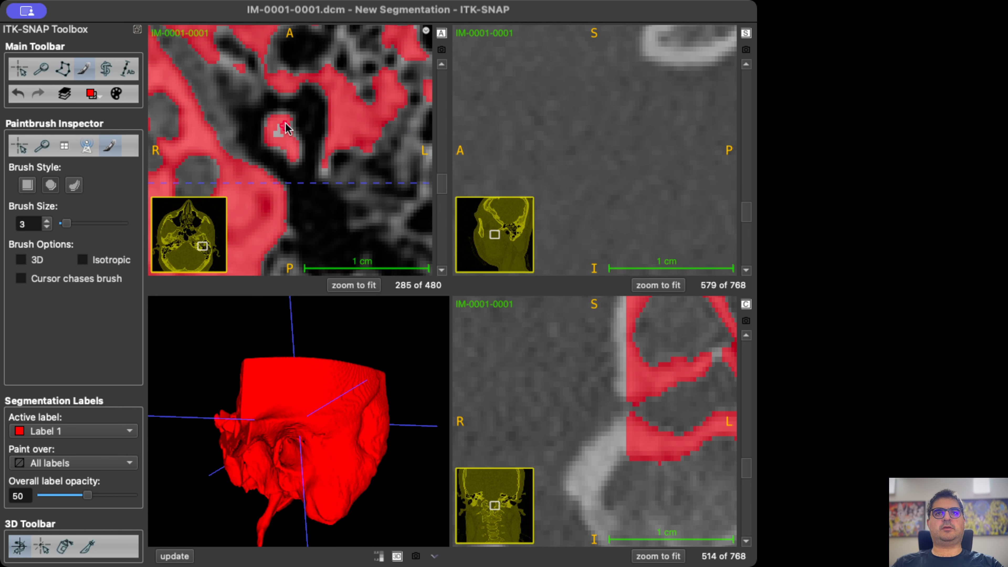
pyautogui.scroll(1, 287, 141)
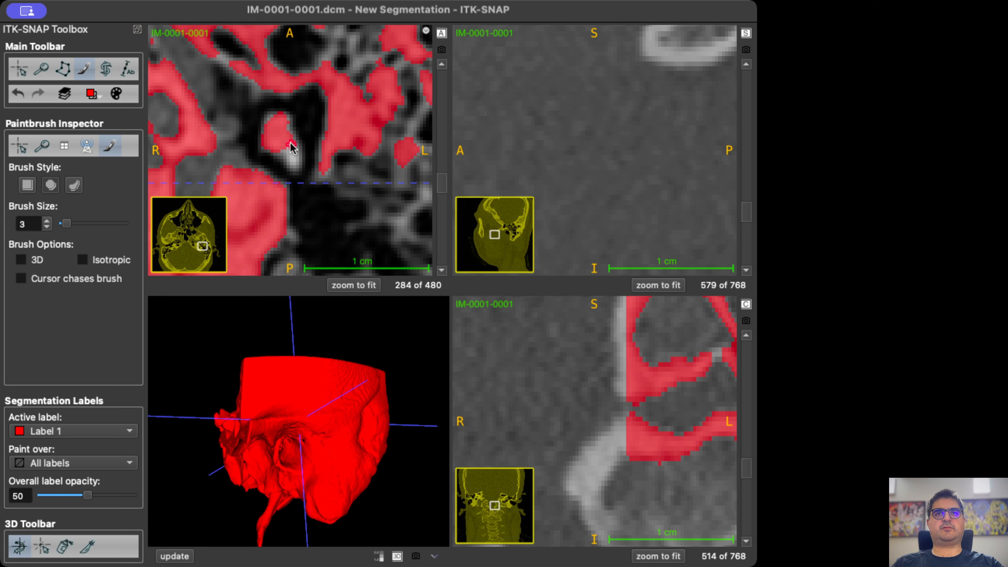
# Continue painting the malleus and incus with Label 1 on axial slices 283 down to 280.
pyautogui.scroll(-1, 293, 155)
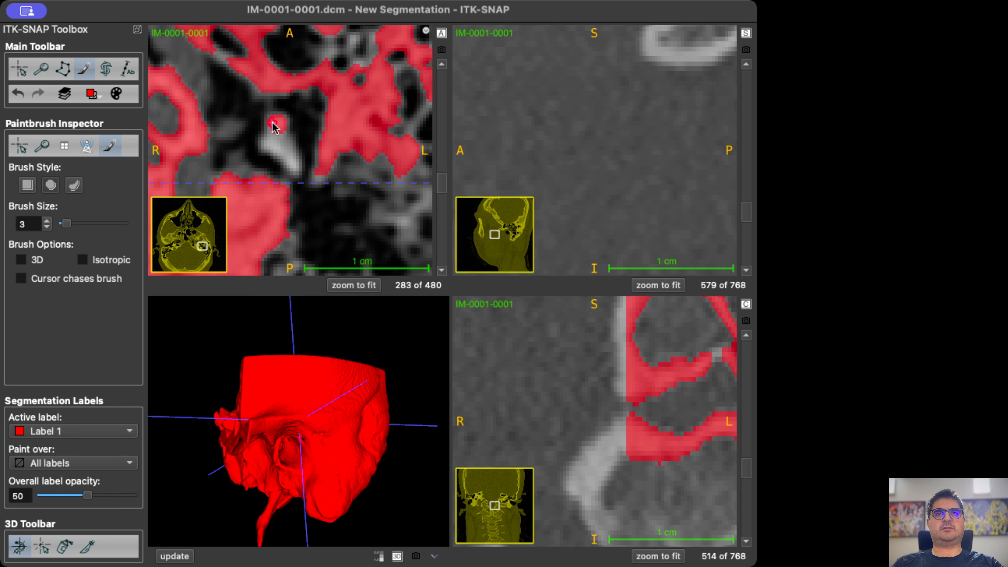
pyautogui.moveTo(268, 139)
pyautogui.mouseDown()
pyautogui.moveTo(297, 171)
pyautogui.moveTo(273, 138)
pyautogui.mouseUp()
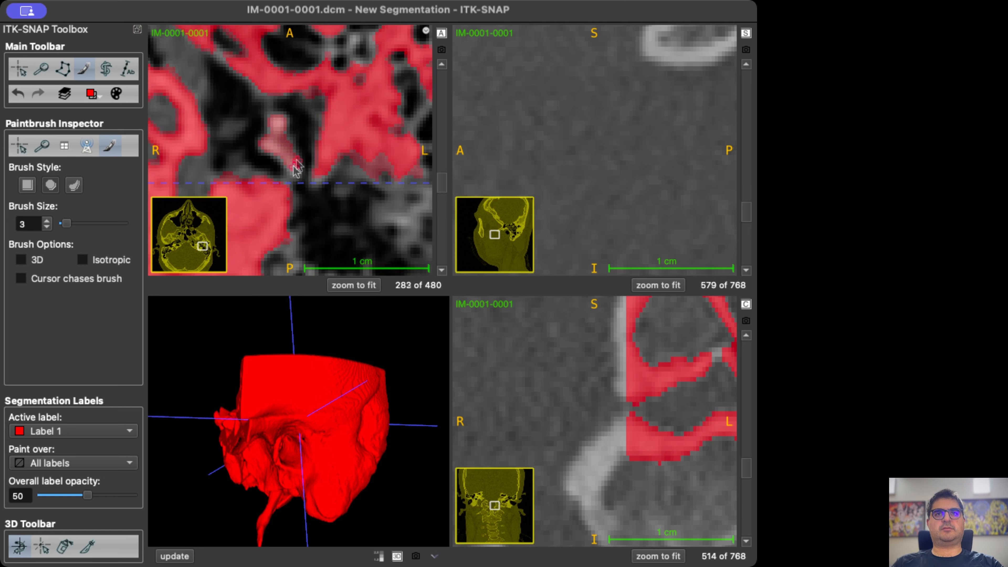
pyautogui.scroll(-1, 295, 175)
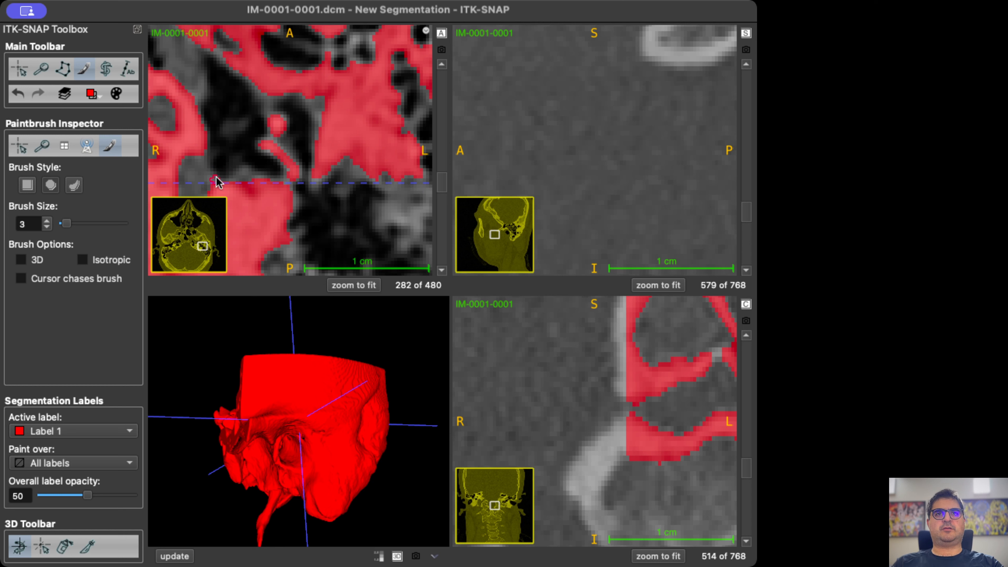
pyautogui.scroll(-2, 254, 167)
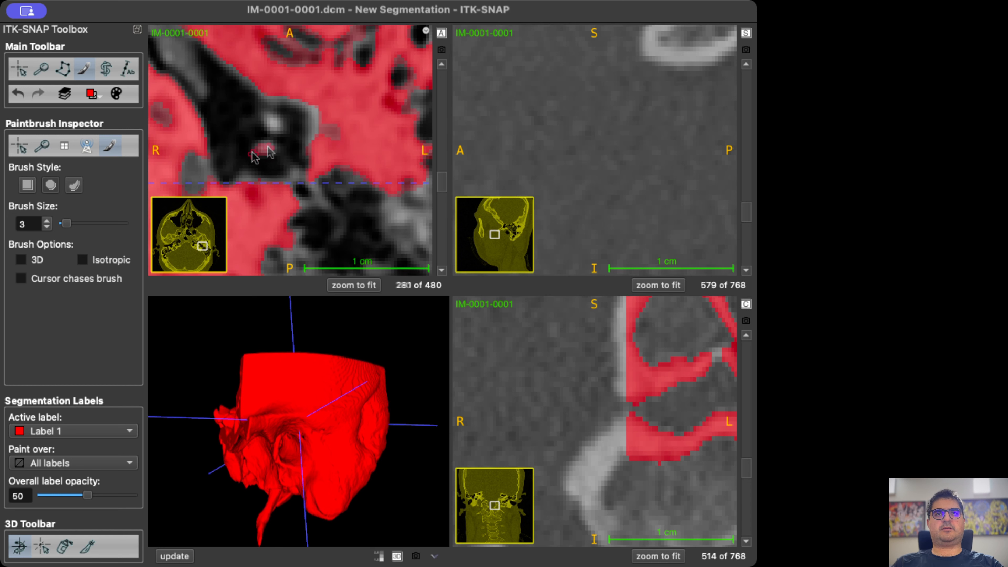
# Paint the lower ends of the ossicles and the stapes with Label 1 on axial slices 279 down to 277.
pyautogui.scroll(-1, 275, 131)
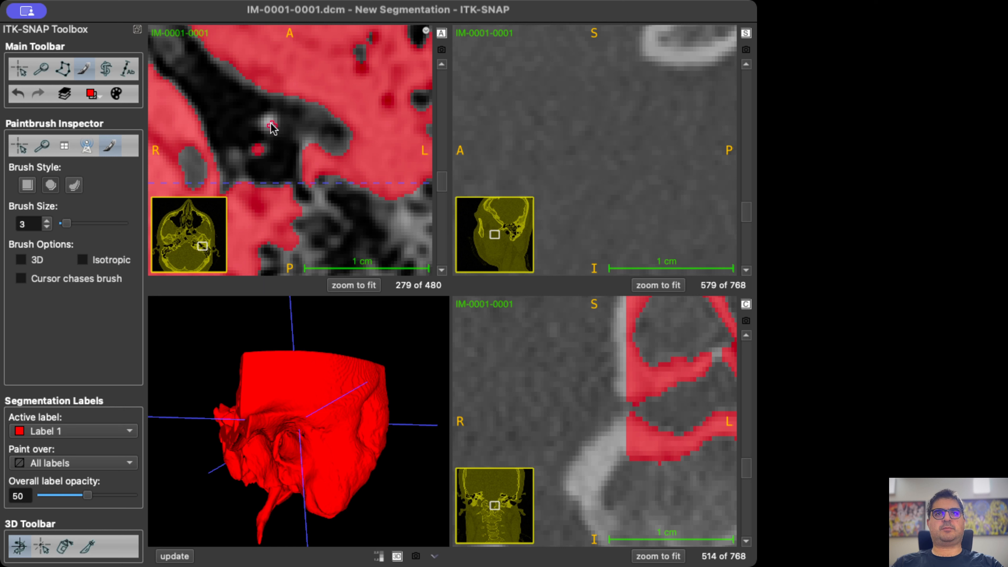
pyautogui.click(235, 155)
pyautogui.scroll(-1, 262, 159)
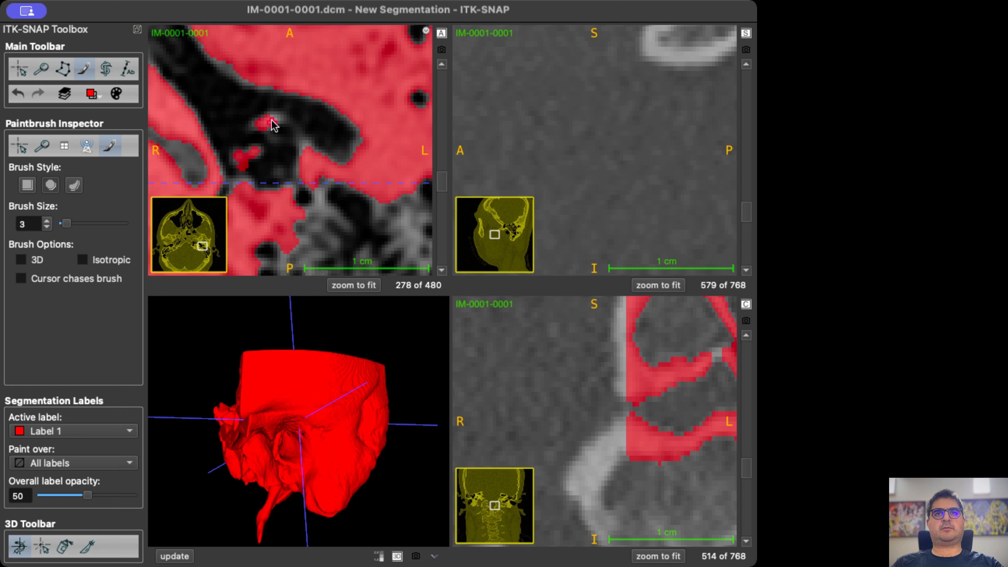
pyautogui.scroll(-1, 275, 131)
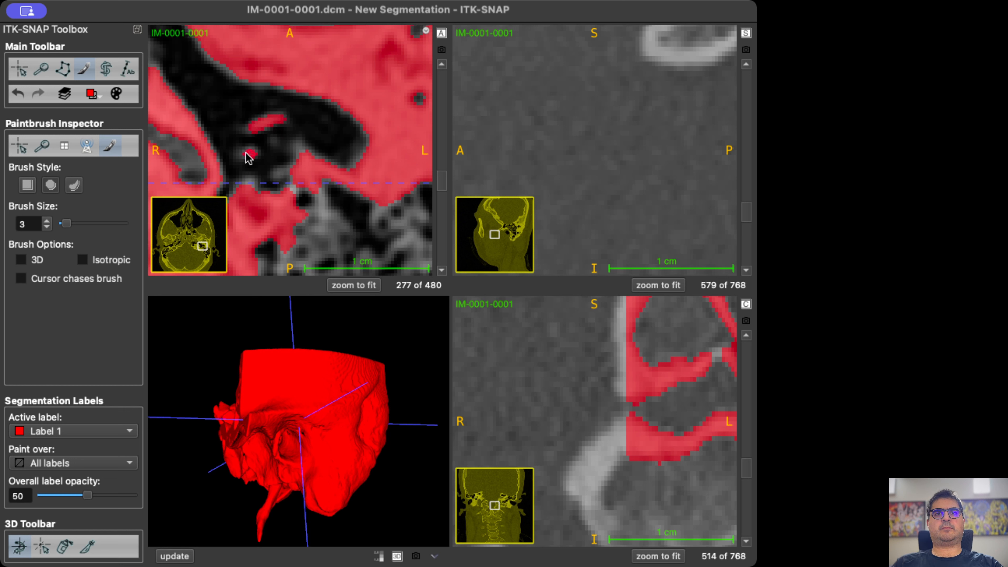
pyautogui.scroll(-1, 252, 170)
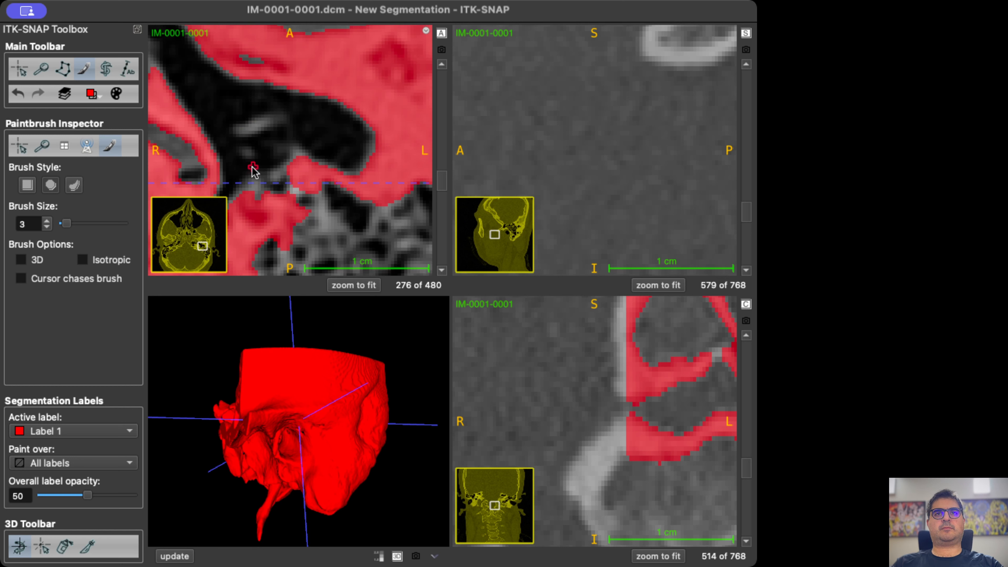
# Check the painted ossicles between axial slices 271 and 288, and extend the stapes label on slice 278.
pyautogui.scroll(-5, 254, 171)
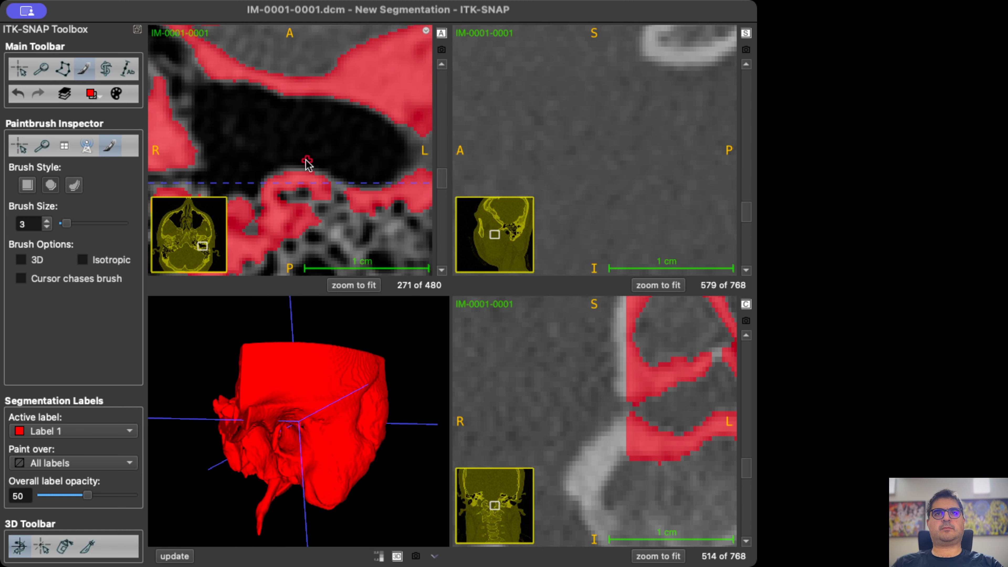
pyautogui.scroll(13, 301, 162)
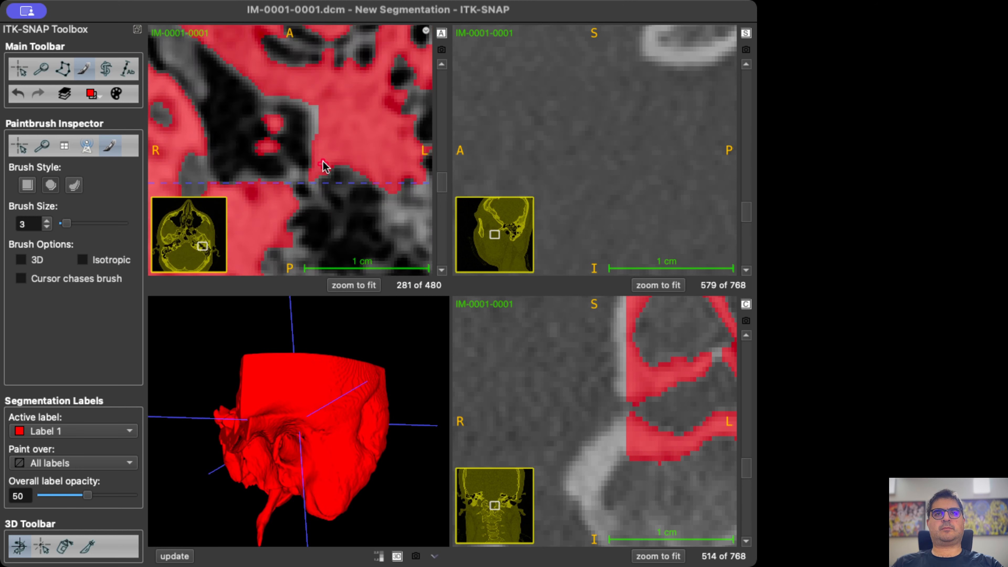
pyautogui.scroll(6, 324, 161)
pyautogui.scroll(-5, 325, 161)
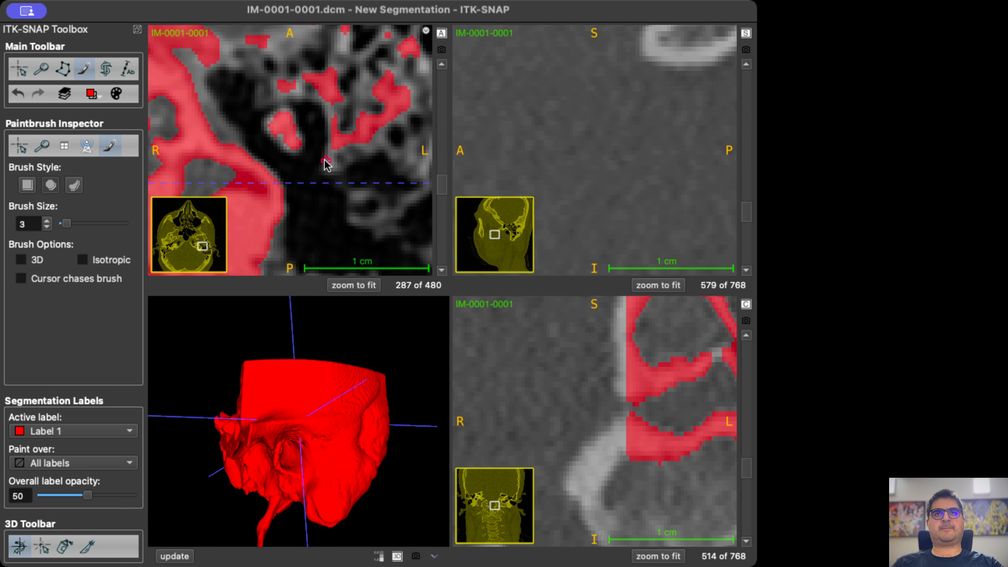
pyautogui.scroll(-2, 294, 155)
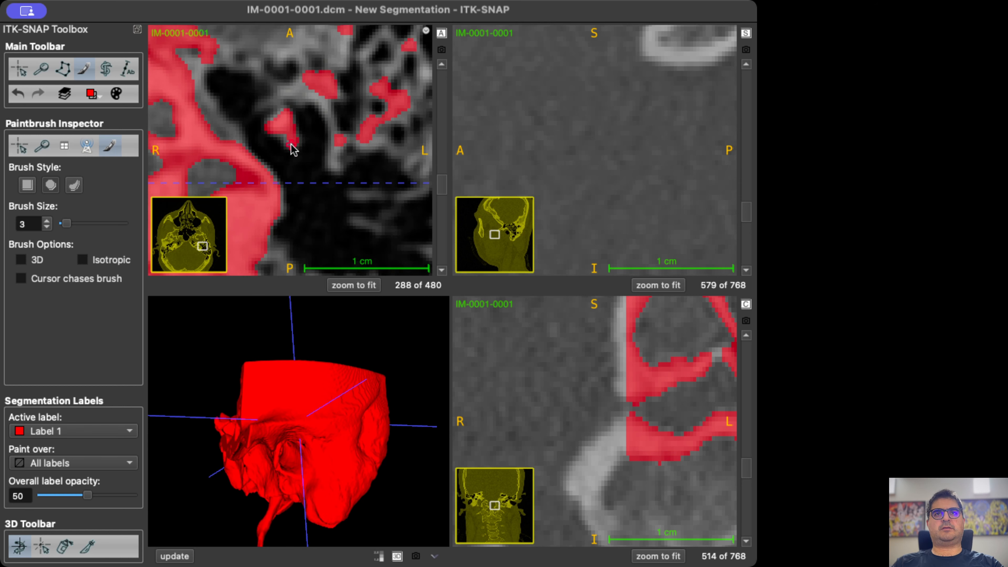
pyautogui.scroll(-4, 282, 162)
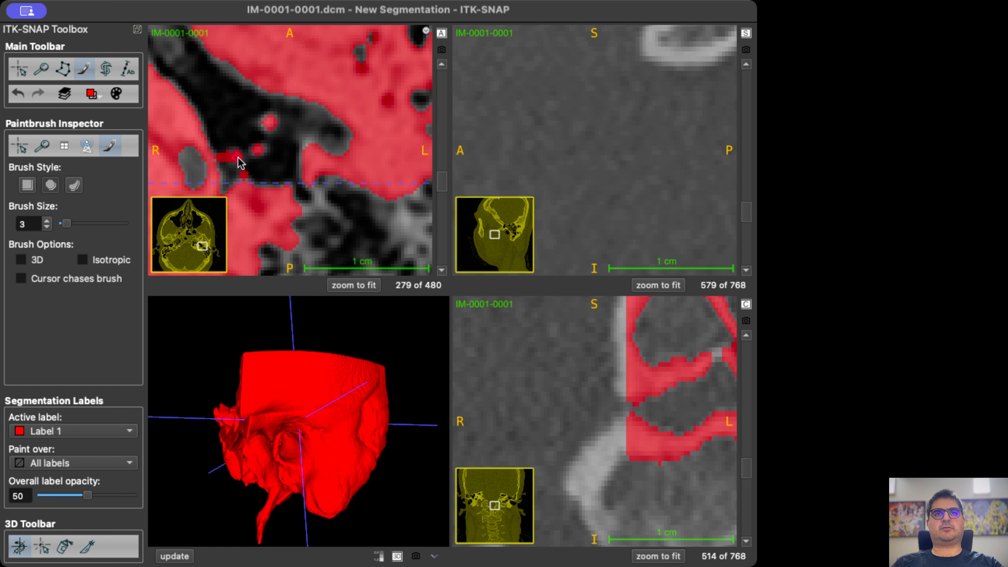
pyautogui.scroll(-1, 242, 165)
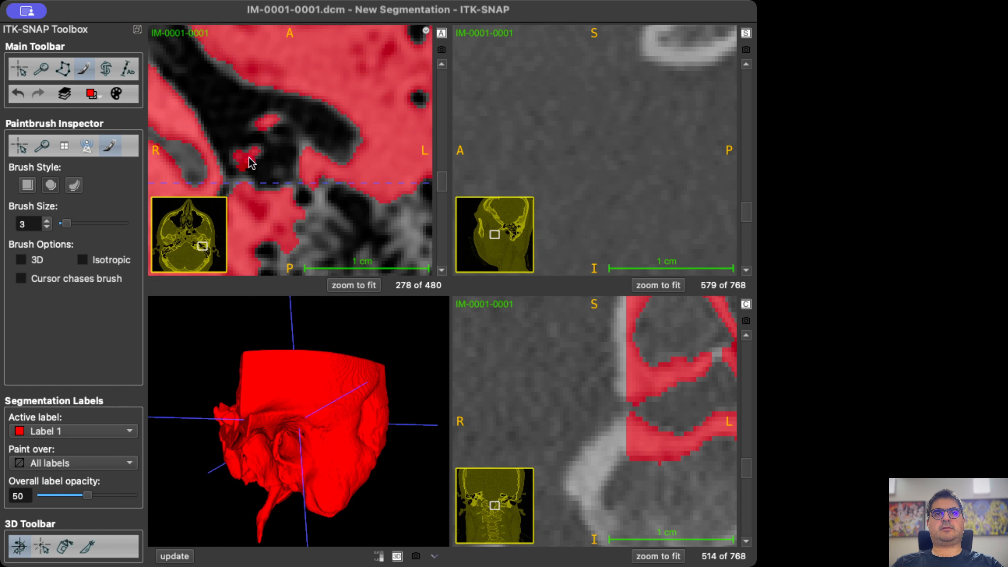
pyautogui.moveTo(239, 175); pyautogui.dragTo(238, 161)
pyautogui.scroll(-1, 244, 175)
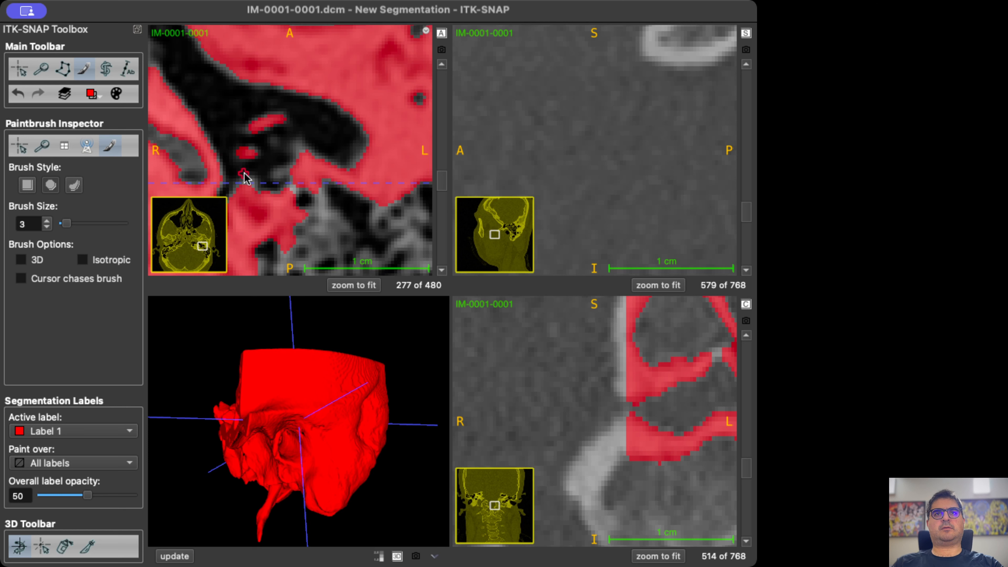
# Extend the stapes label on axial slice 279 to connect it with the incus and the bone behind it.
pyautogui.scroll(3, 244, 185)
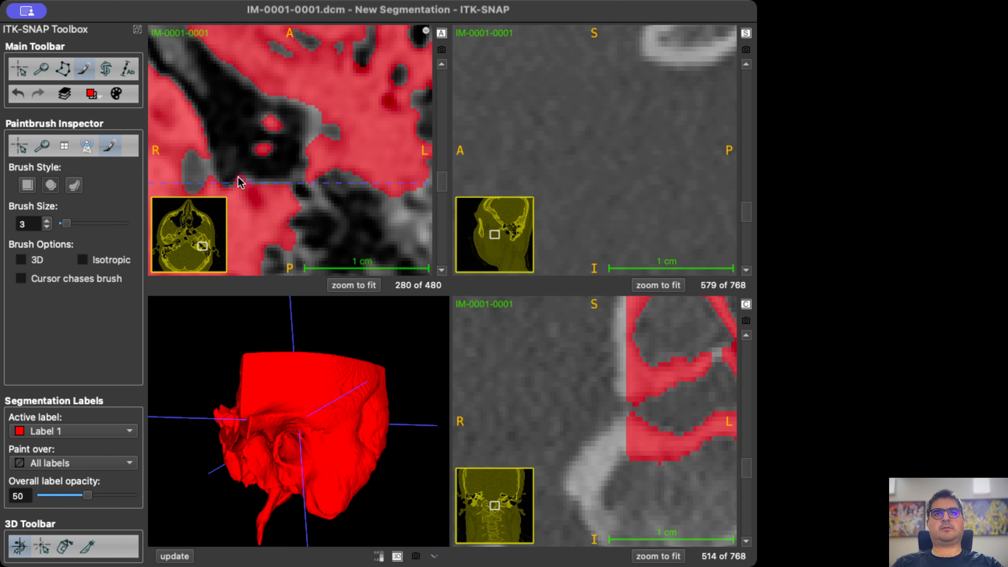
pyautogui.scroll(1, 231, 176)
pyautogui.scroll(-1, 234, 176)
pyautogui.scroll(-1, 234, 171)
pyautogui.moveTo(245, 173); pyautogui.dragTo(254, 152)
pyautogui.scroll(1, 246, 158)
pyautogui.scroll(-1, 249, 164)
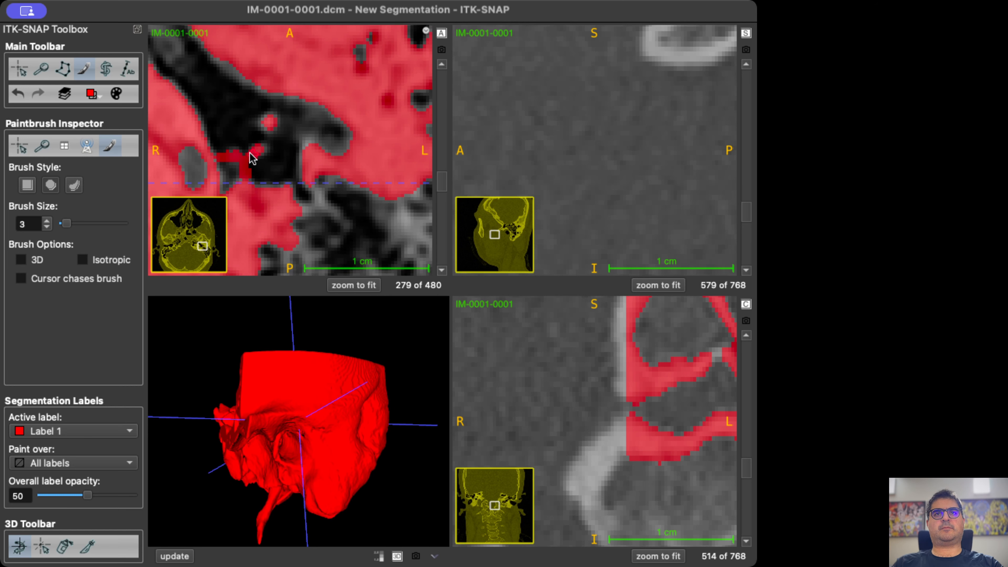
pyautogui.scroll(-1, 249, 173)
pyautogui.scroll(1, 250, 173)
pyautogui.scroll(2, 238, 186)
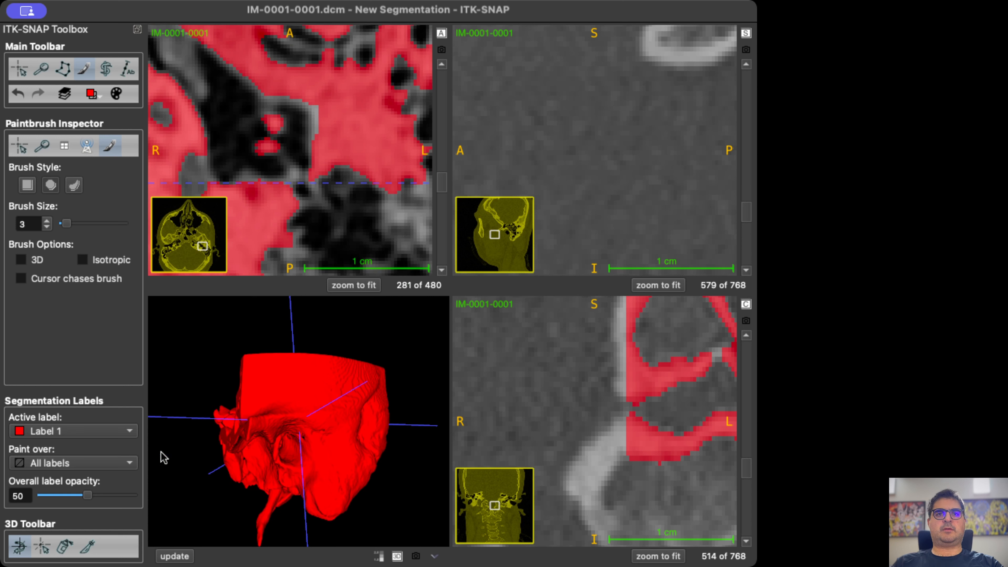
# Update the 3D model and inspect the painted ossicles up close through the ear canal from several angles.
pyautogui.click(177, 558)
pyautogui.scroll(5, 299, 466)
pyautogui.scroll(5, 303, 471)
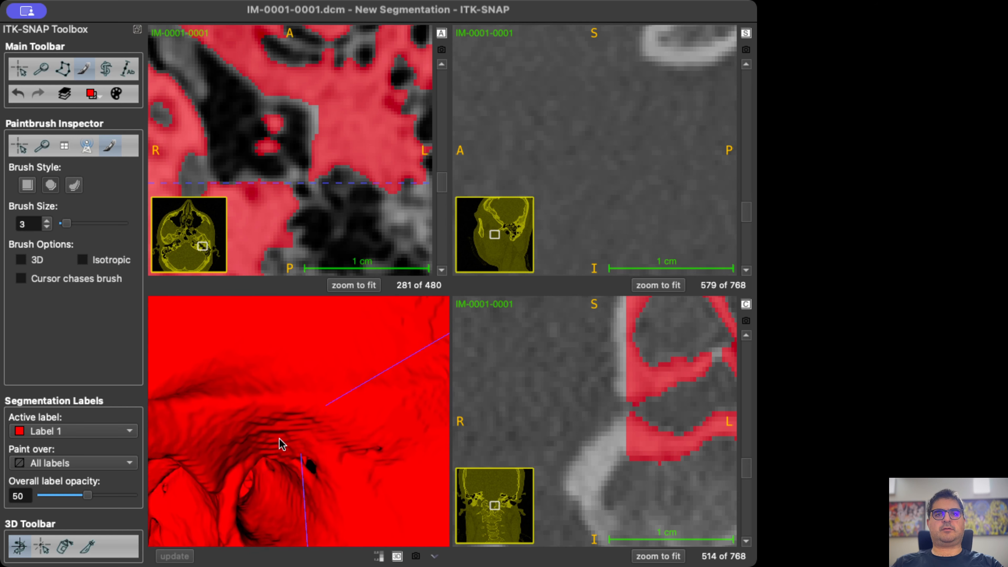
pyautogui.moveTo(290, 482); pyautogui.dragTo(254, 468)
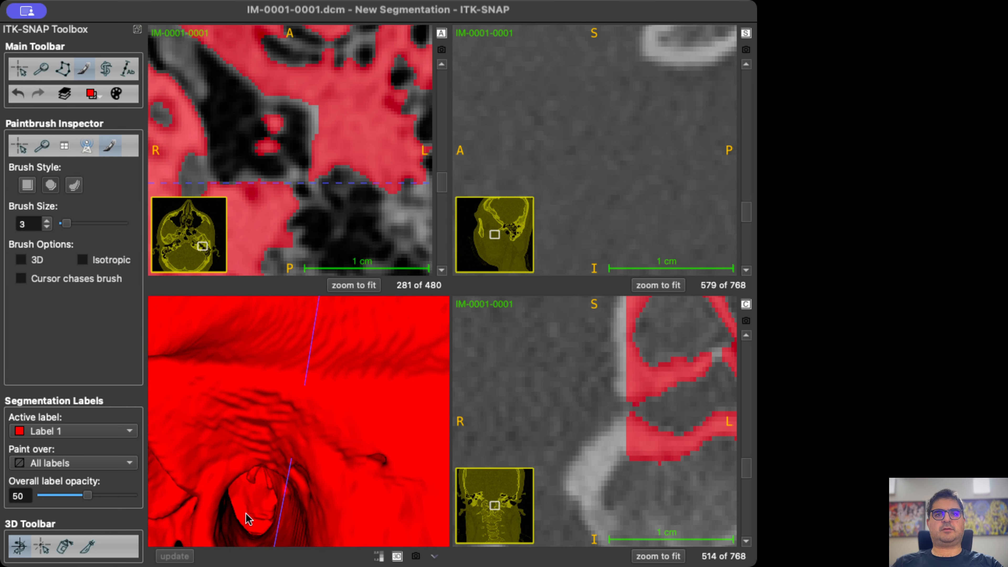
pyautogui.scroll(3, 260, 483)
pyautogui.moveTo(264, 496); pyautogui.dragTo(267, 410)
pyautogui.moveTo(244, 344); pyautogui.dragTo(283, 396)
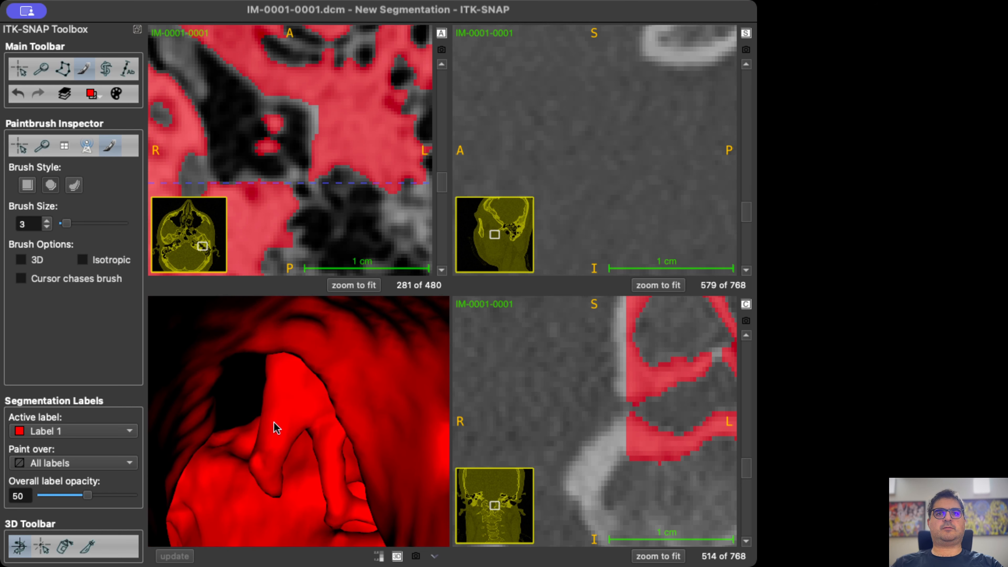
pyautogui.moveTo(314, 484); pyautogui.dragTo(308, 430)
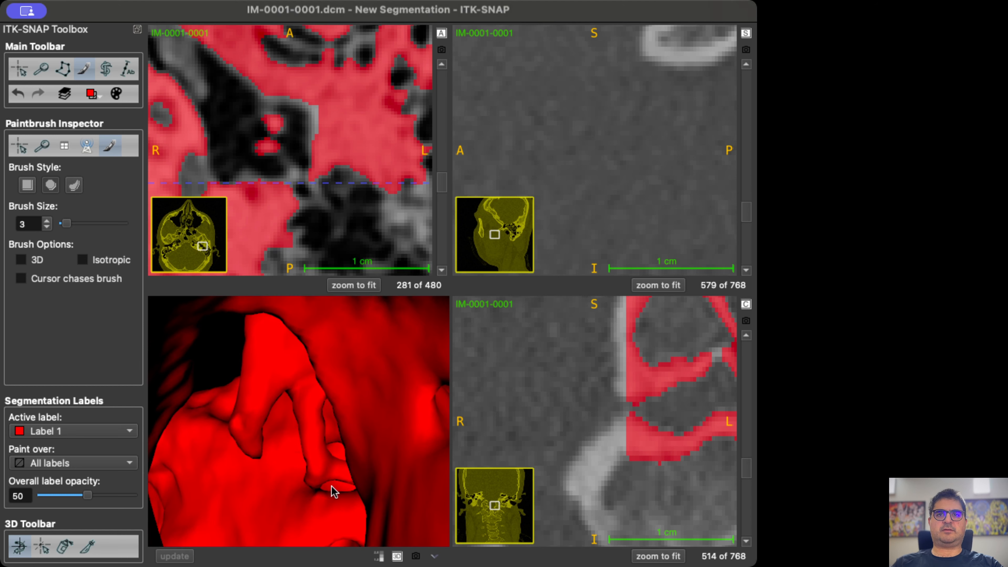
pyautogui.moveTo(333, 487); pyautogui.dragTo(256, 457)
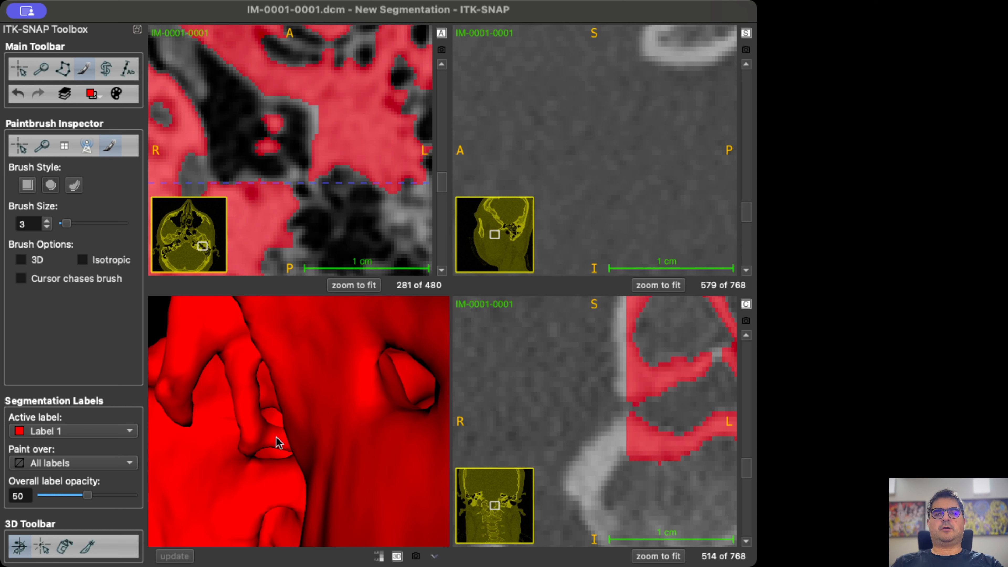
pyautogui.moveTo(285, 446); pyautogui.dragTo(296, 349)
# Check the ossicle labels and the surrounding middle-ear space between axial slices 284 and 291.
pyautogui.scroll(6, 337, 158)
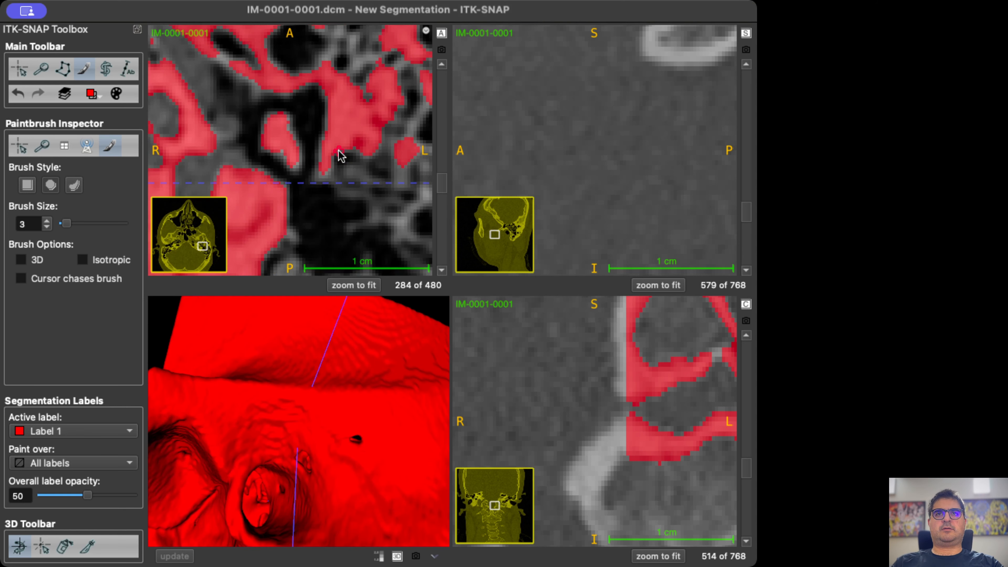
pyautogui.scroll(4, 344, 163)
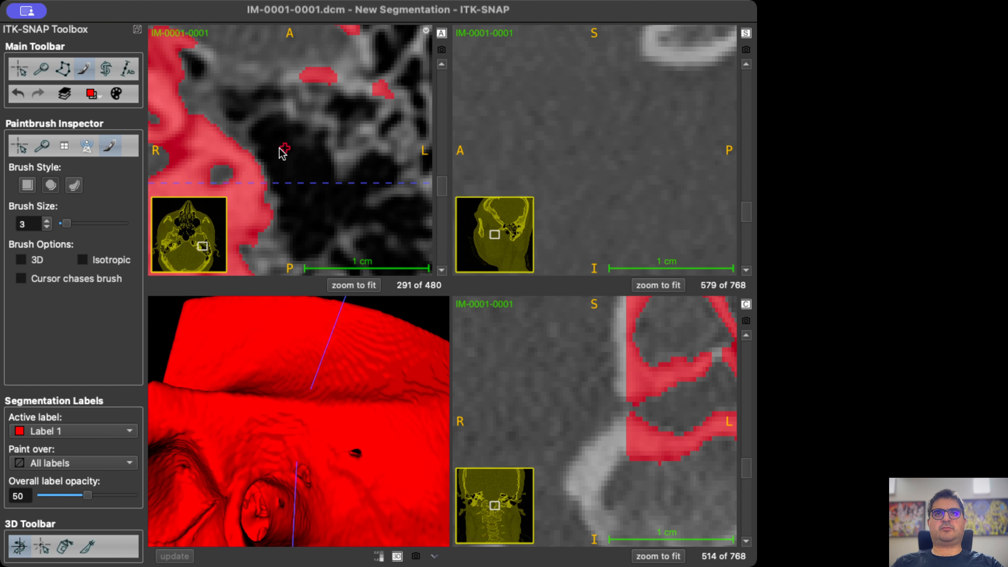
pyautogui.scroll(-4, 290, 164)
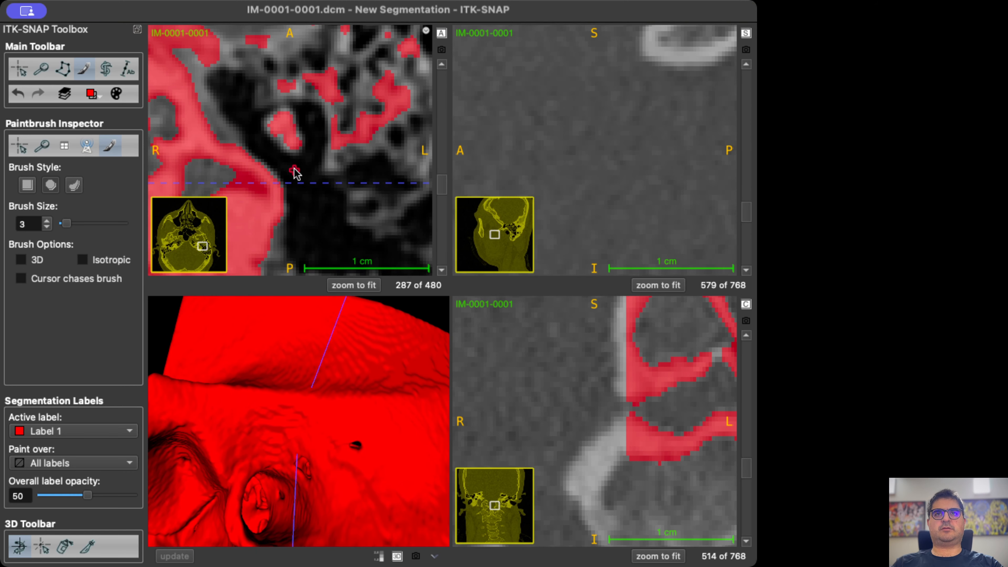
pyautogui.scroll(3, 302, 149)
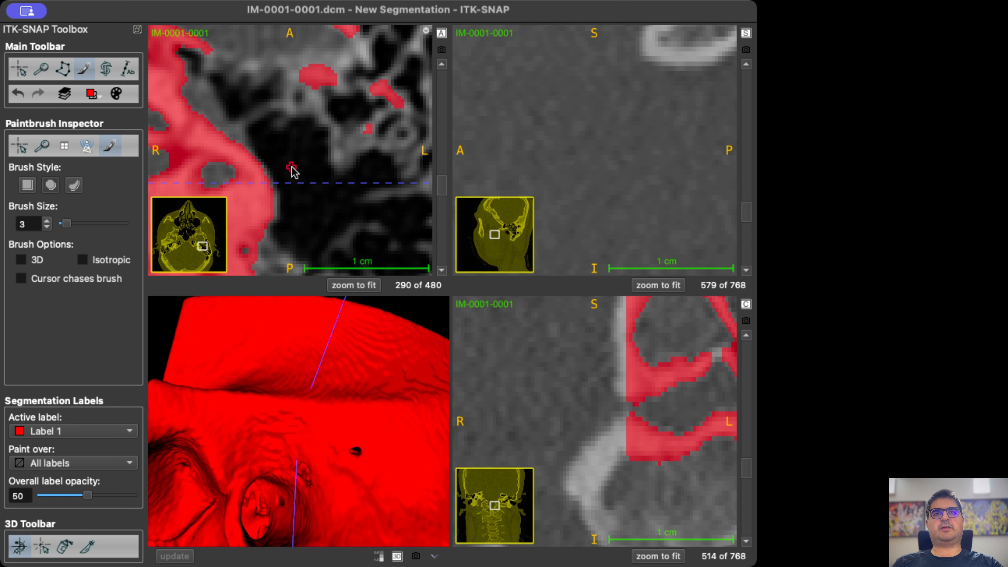